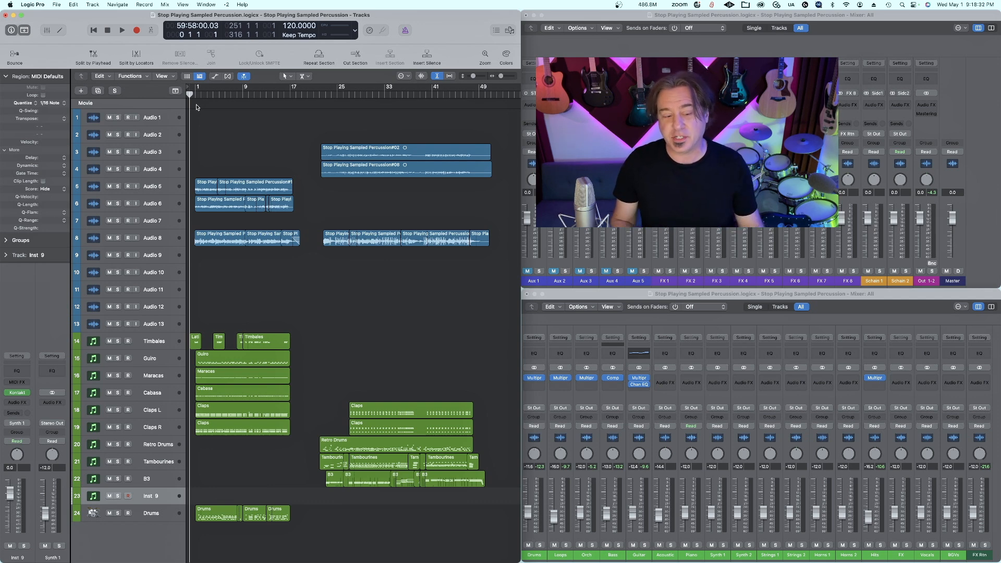
Play the song from the start through the end of bar 16 to hear the sampled percussion
key("space")
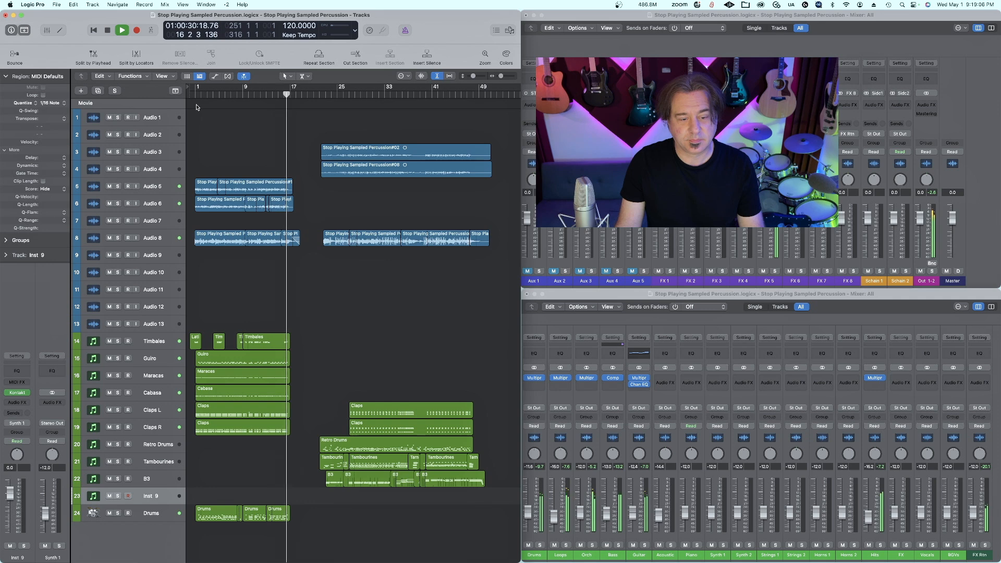
key("space")
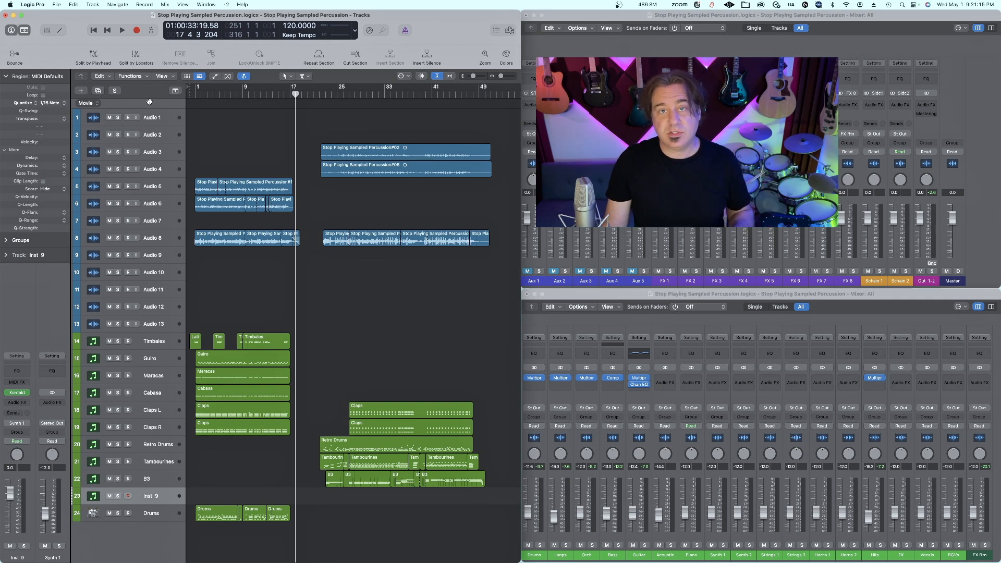
Turn on input monitoring for the Audio 9 track and enable the metronome click
left_click(151, 255)
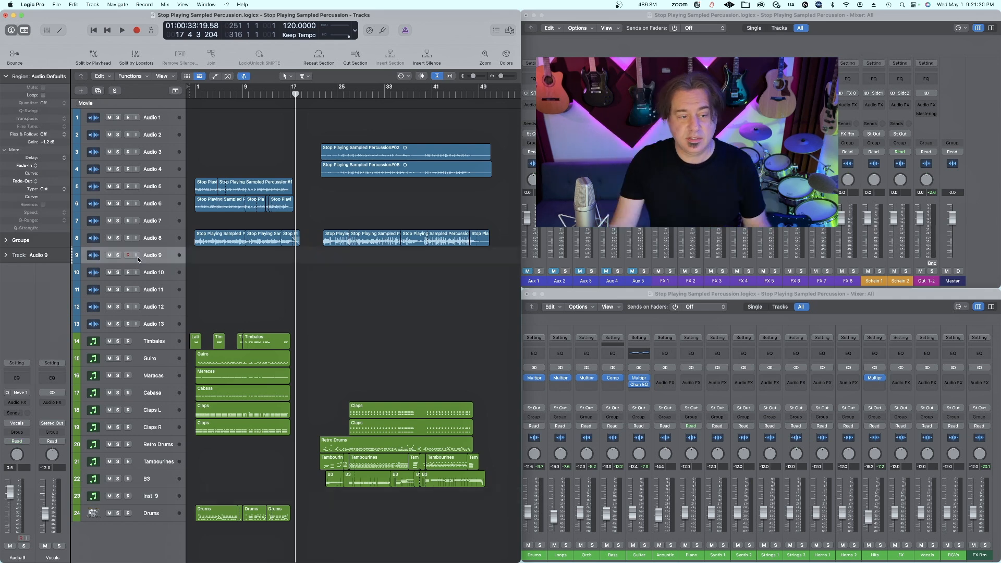
left_click(136, 255)
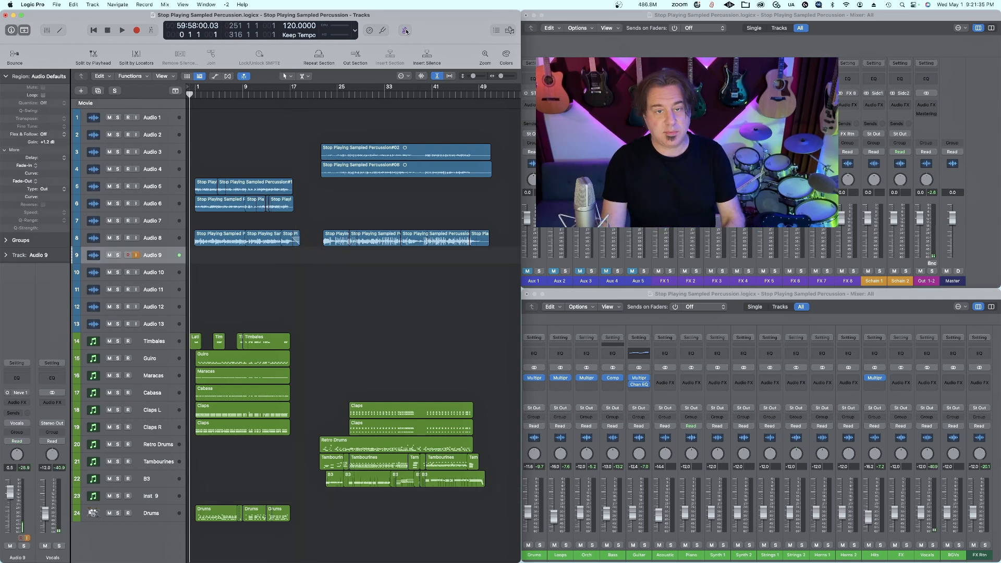
left_click(405, 30)
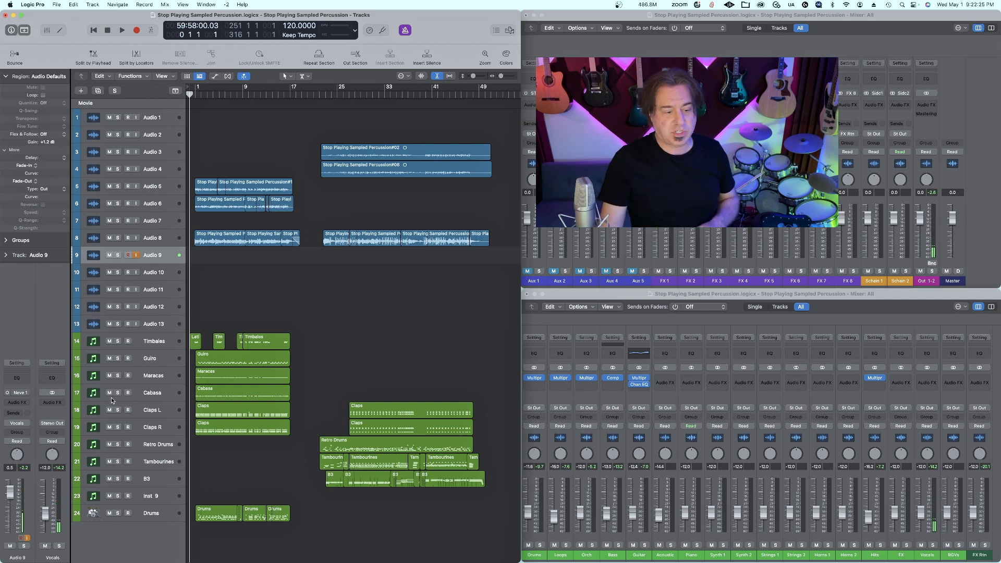
Solo the Maracas and Cabasa tracks and listen to them from the start of the song
left_click_drag(117, 375, 117, 392)
left_click(194, 95)
key("space")
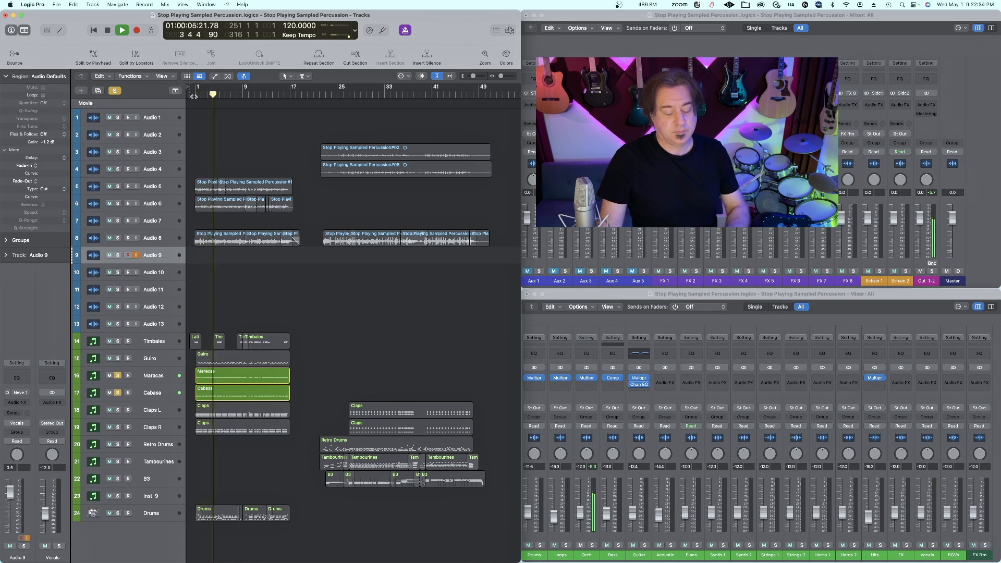
key("space")
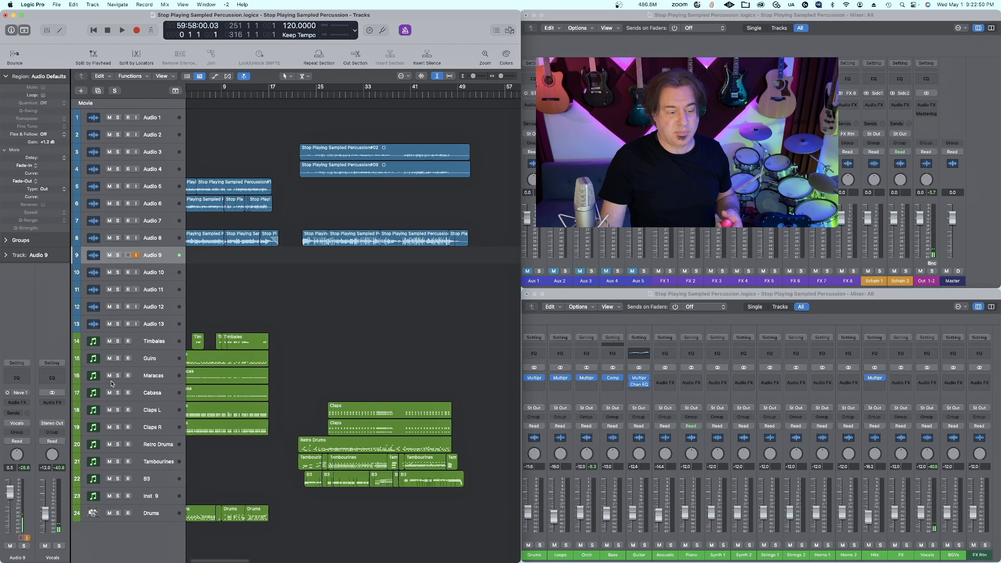
Mute the Maracas and Cabasa tracks and record a live percussion take on Audio 9 until about bar 18
left_click_drag(109, 376, 110, 393)
scroll(246, 387, "left", 2)
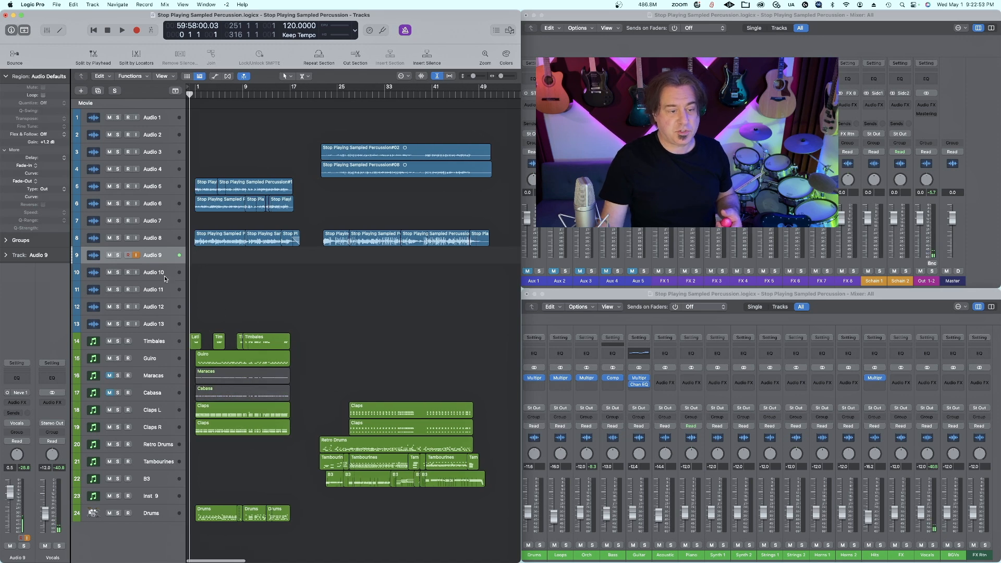
key("r")
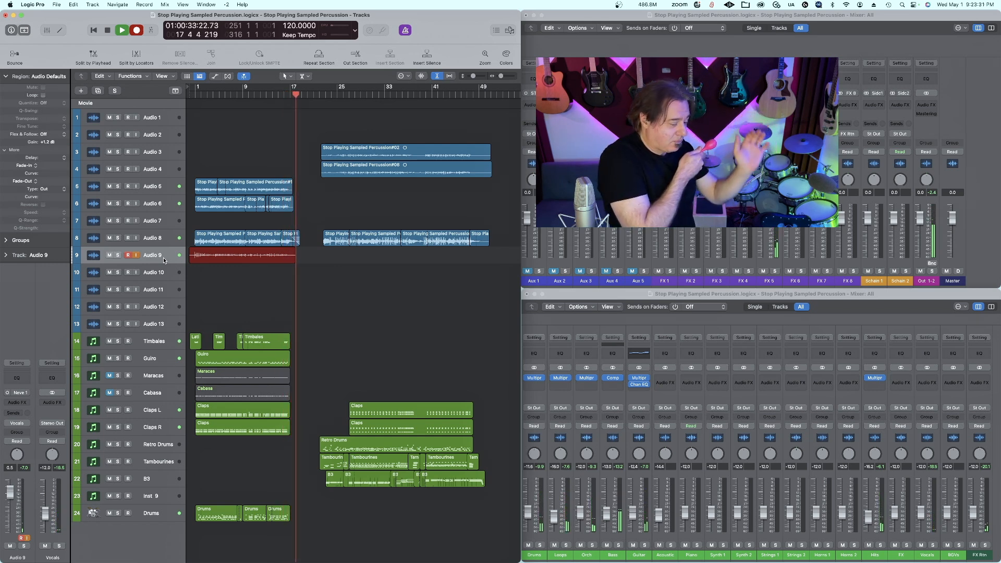
key("space")
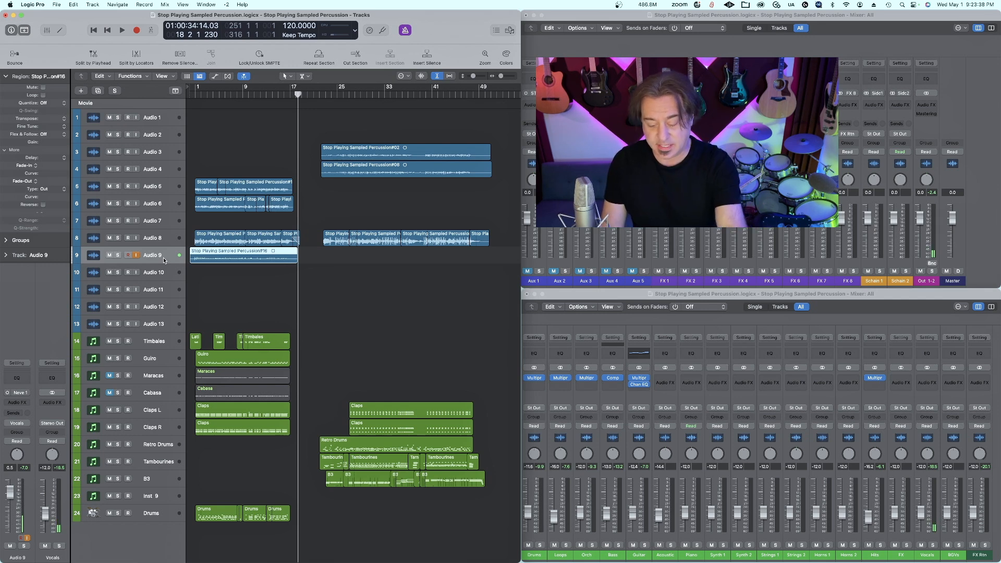
Move the recorded take from Audio 9 to Audio 11 and route that track's output to Bus 3 (Orch)
double_click(254, 254)
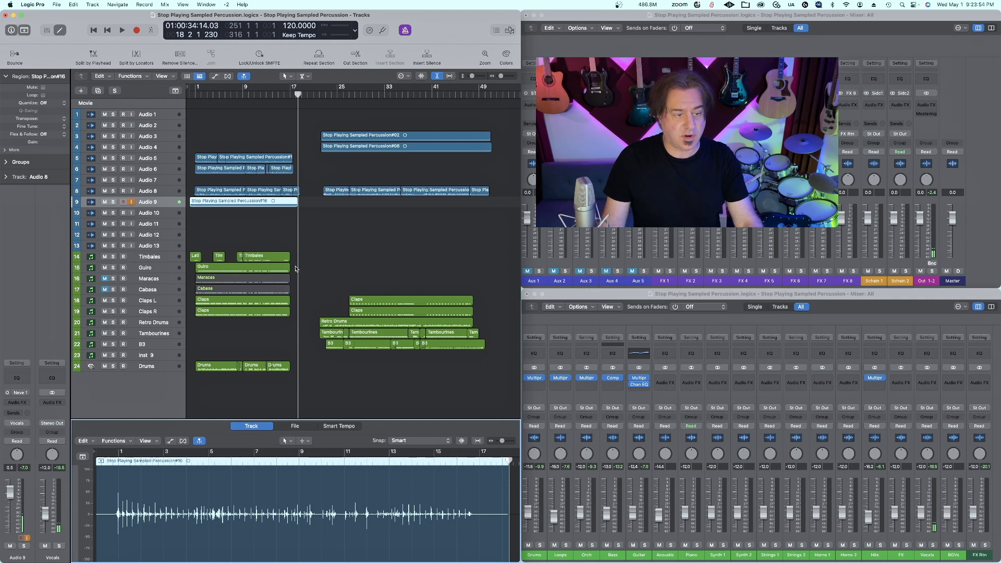
left_click_drag(236, 206, 237, 225)
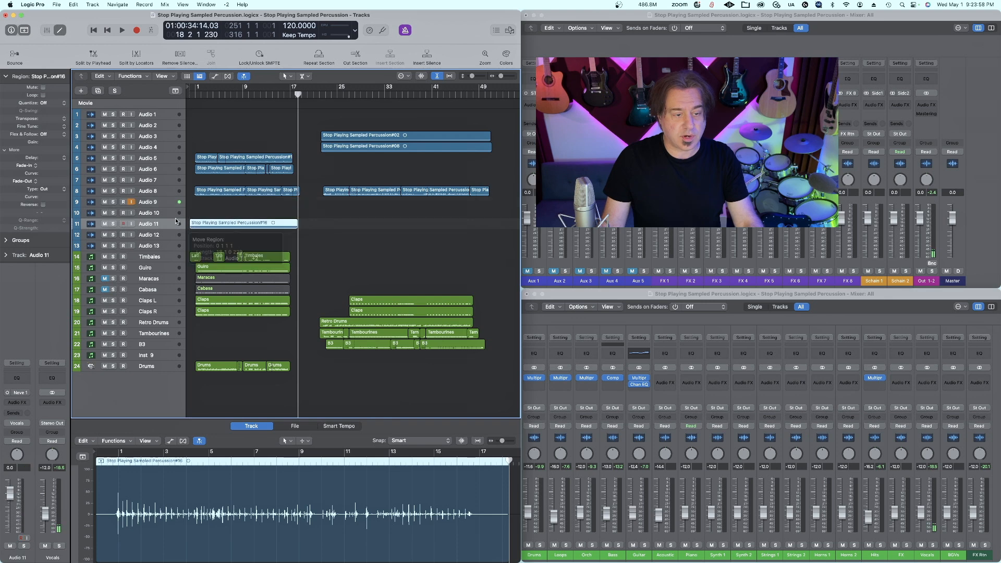
left_click(18, 427)
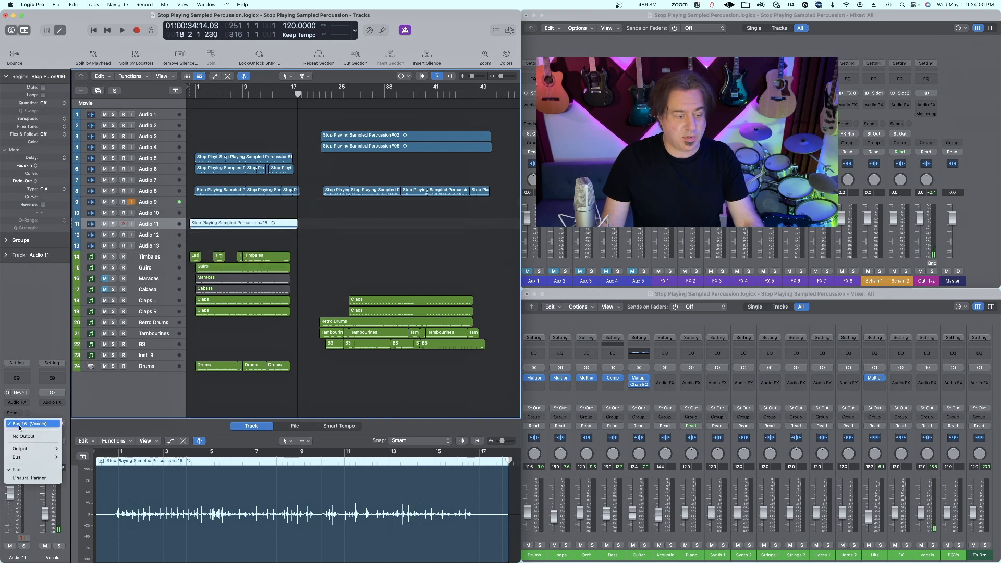
mouse_move(32, 460)
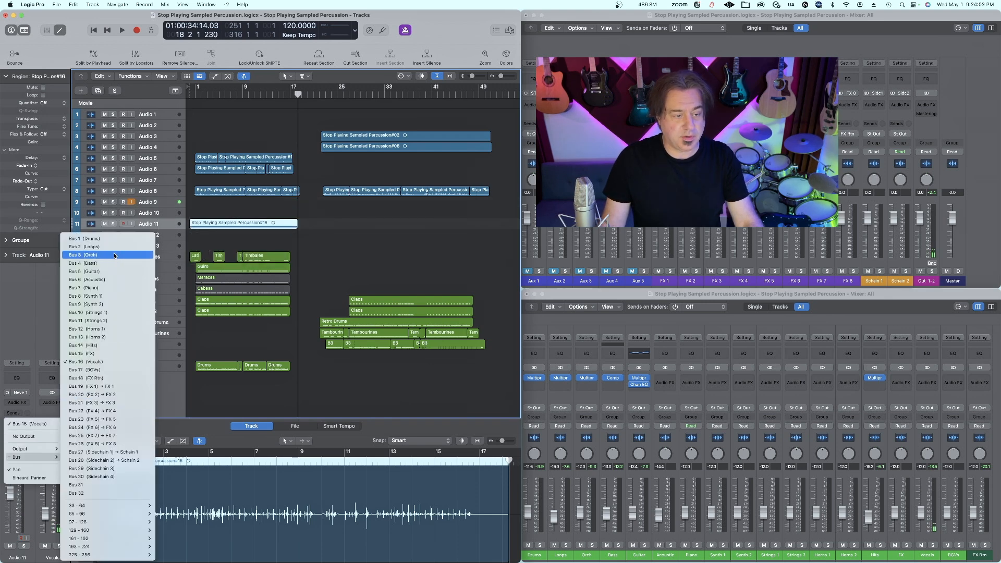
left_click(114, 256)
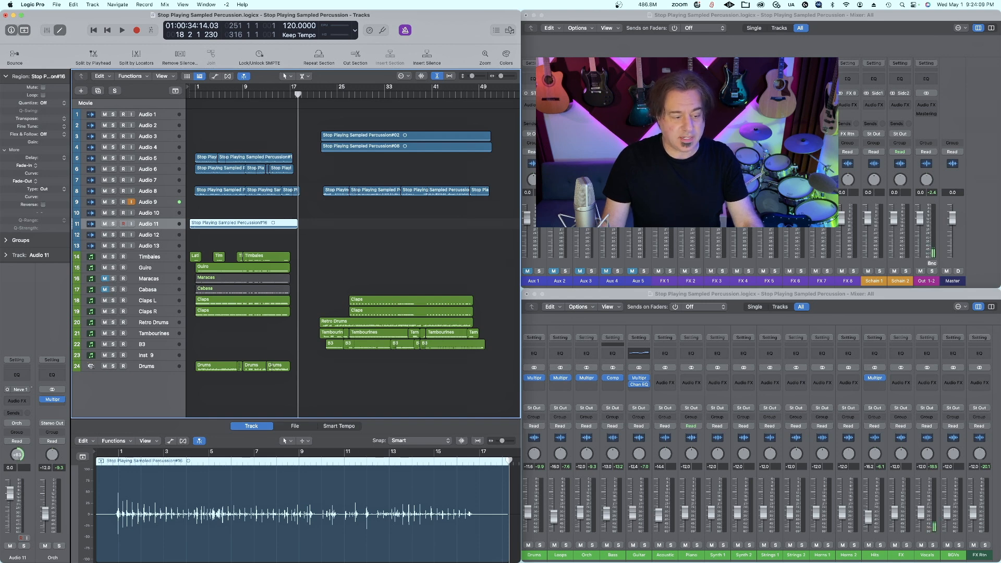
Record a second live percussion take on Audio 9 from the start of the song until about bar 17
left_click(166, 205)
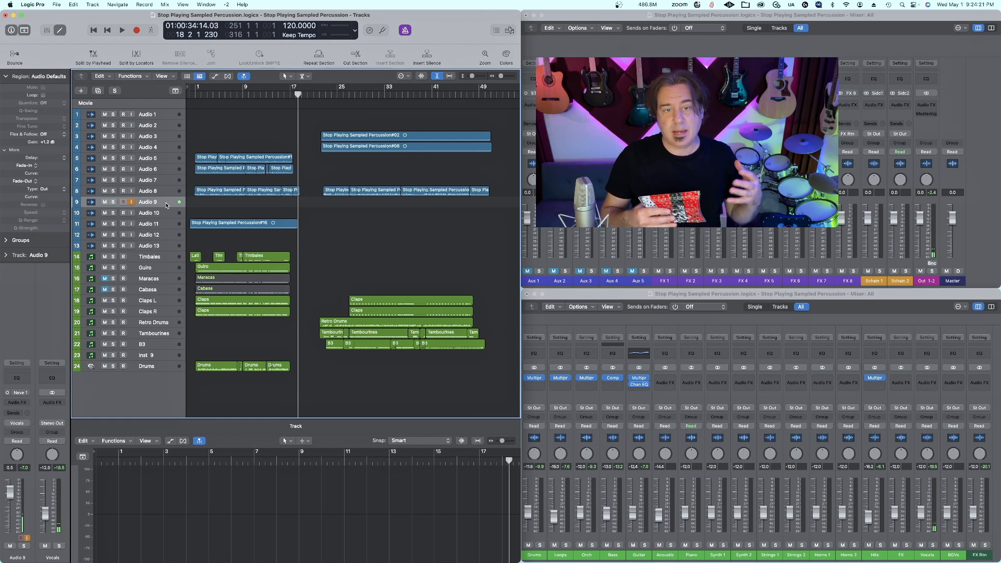
key("Return")
key("space")
key("r")
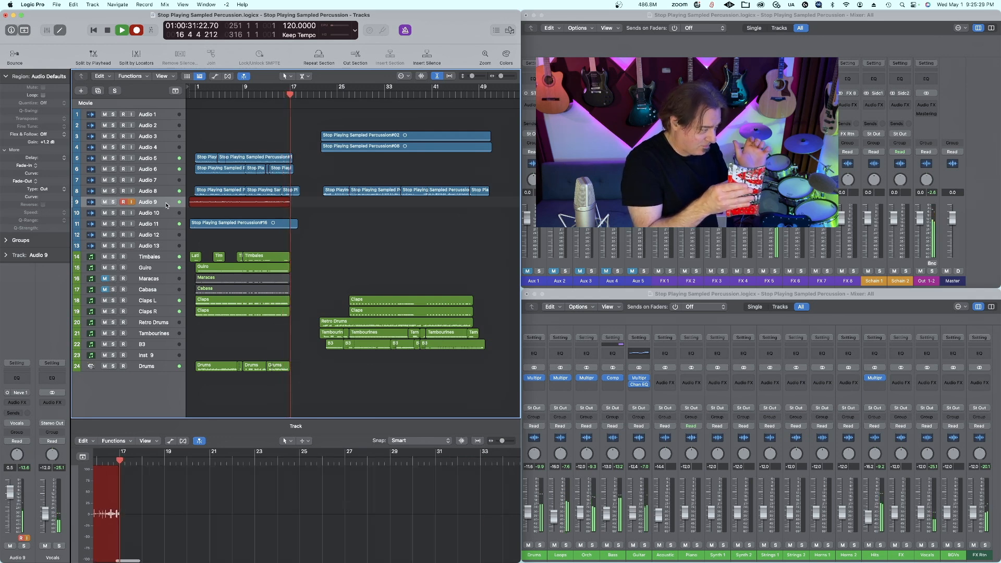
key("space")
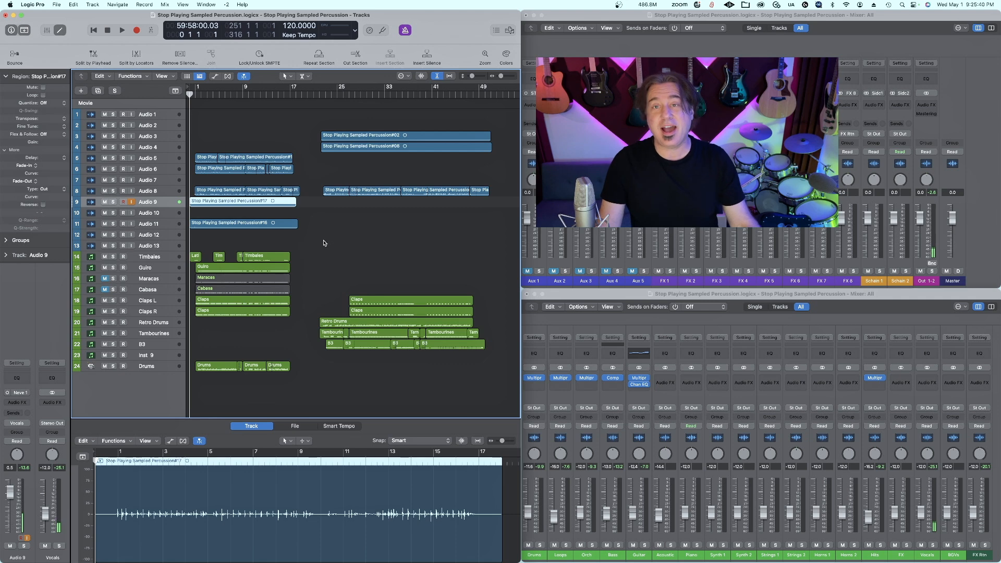
Move the second take from Audio 9 to Audio 10 and route that track's output to Bus 3 (Orch)
left_click_drag(226, 202, 225, 213)
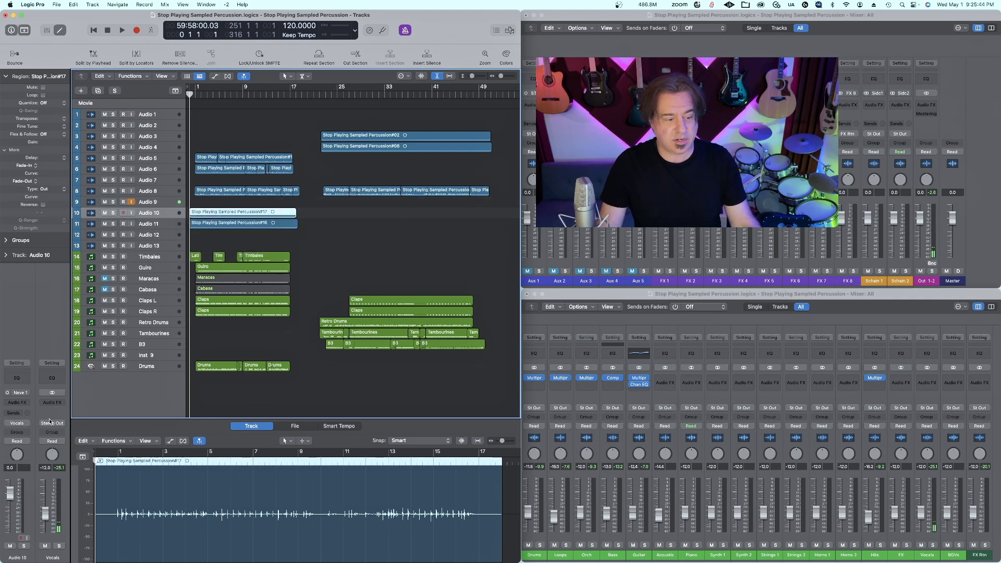
left_click(23, 427)
mouse_move(32, 457)
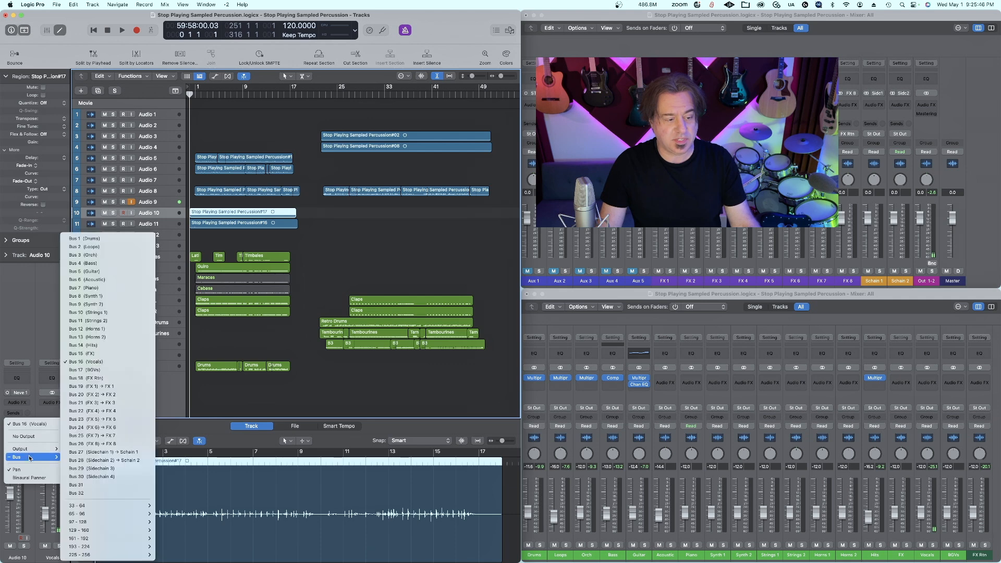
left_click(110, 255)
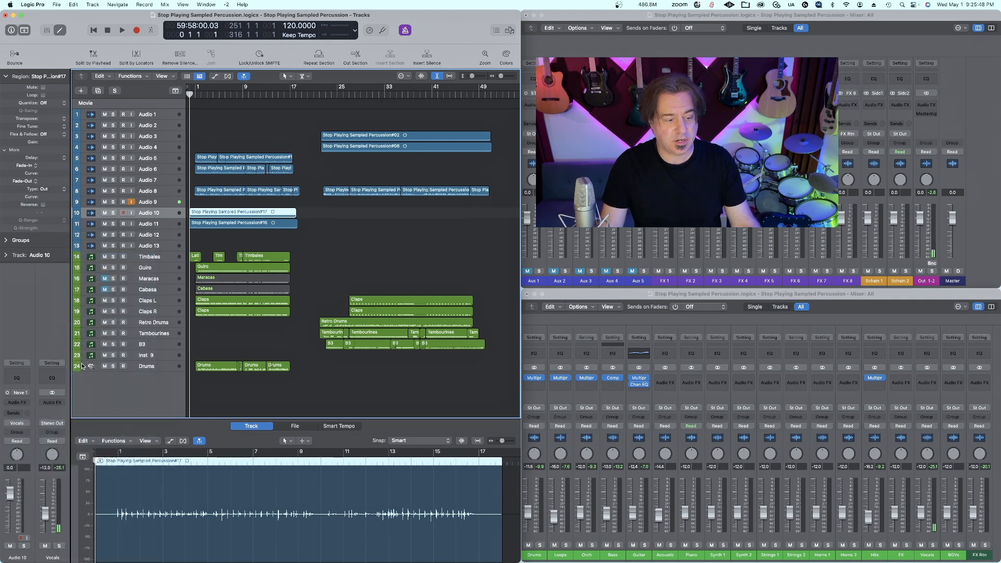
Solo Audio 10, Audio 11, Timbales and Drums, and raise the Orch bus fader to about -8.6 dB during playback
left_click(113, 214)
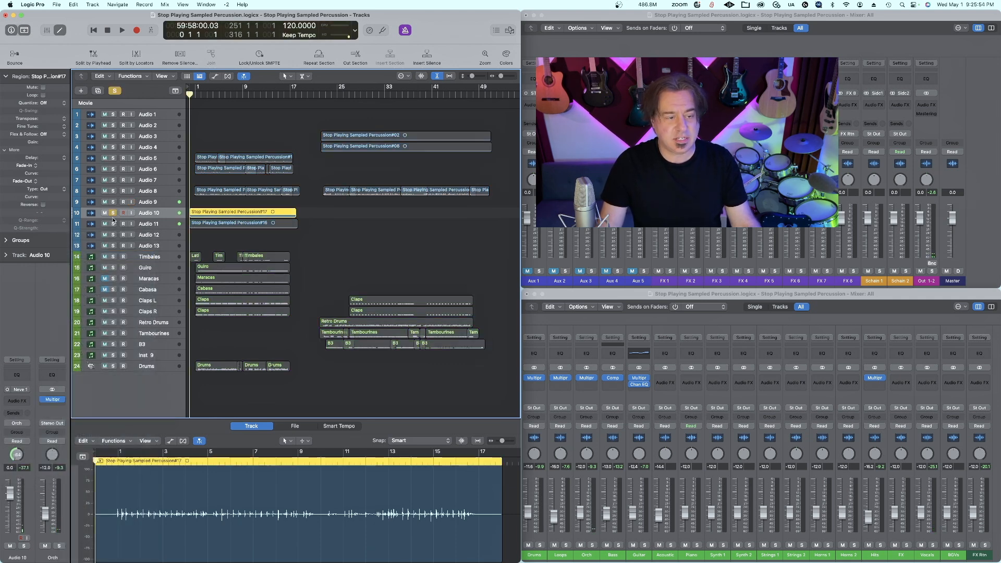
left_click(115, 367)
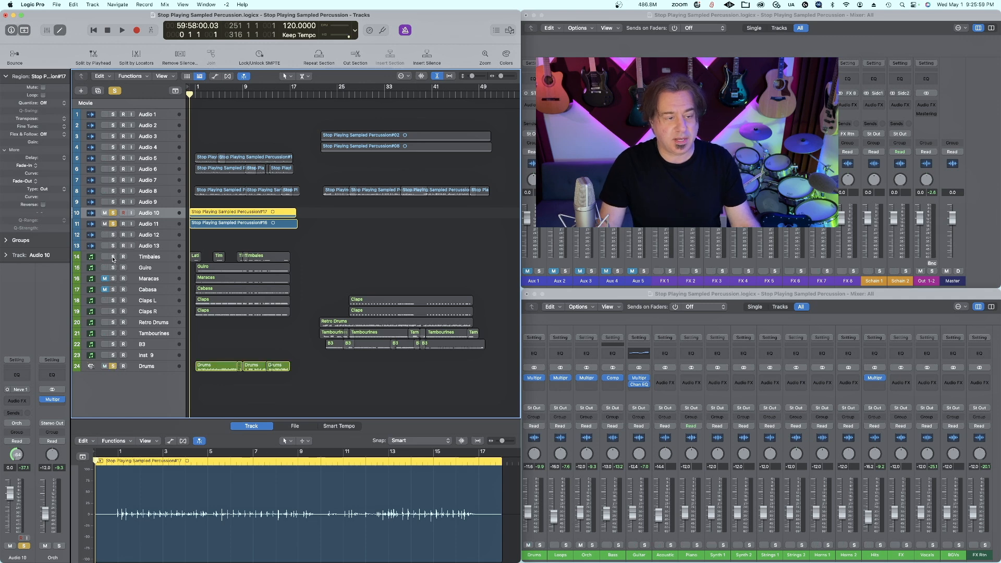
left_click(113, 258)
key("space")
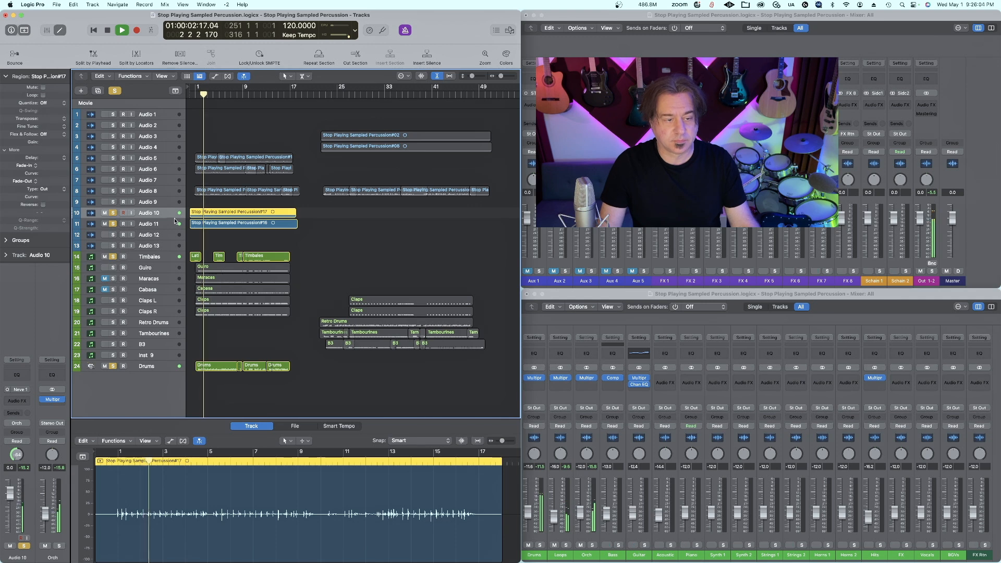
left_click_drag(583, 516, 584, 509)
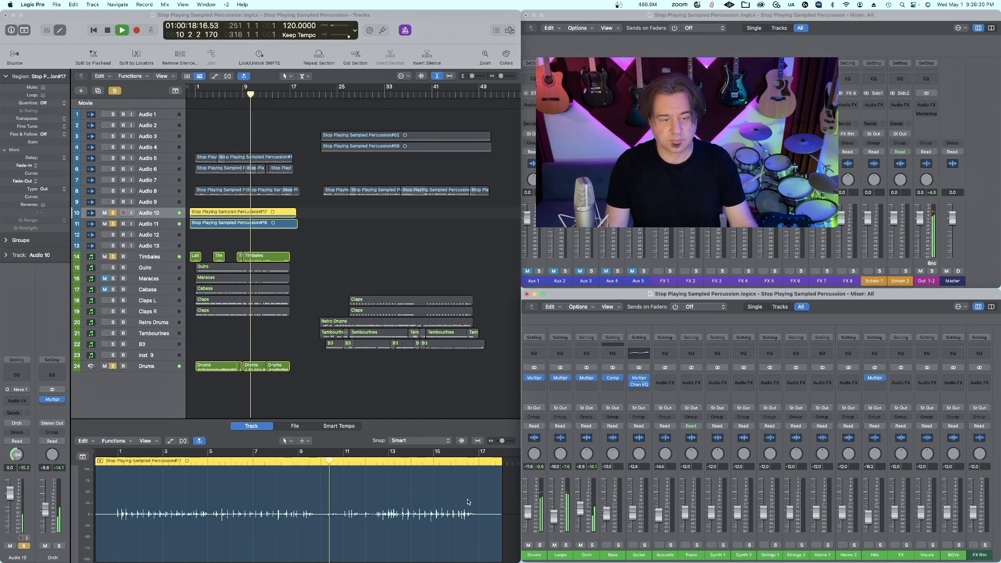
key("space")
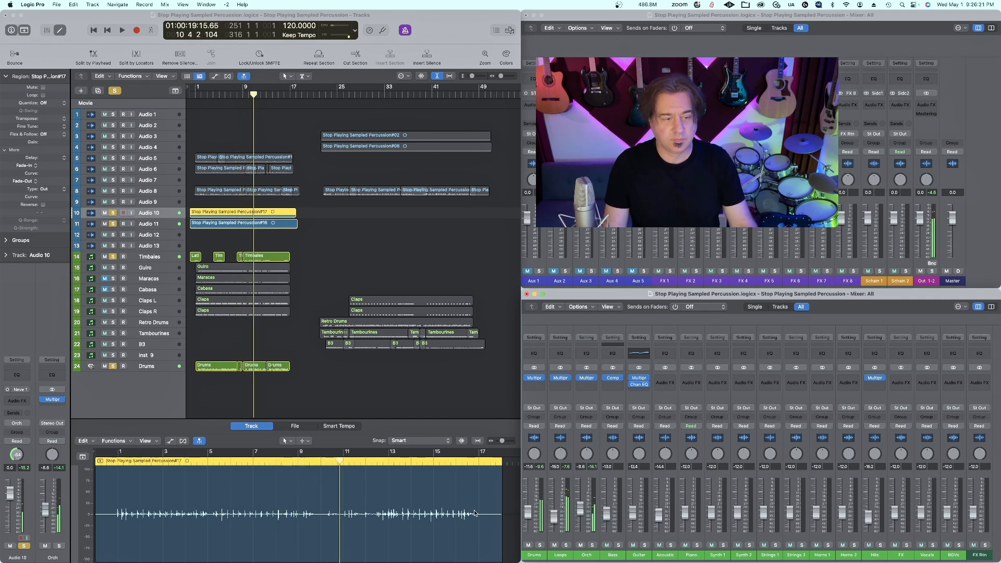
Swap the solos from Audio 10 and Audio 11 to Maracas and Cabasa and play from the start to compare
left_click(113, 214)
left_click(112, 224)
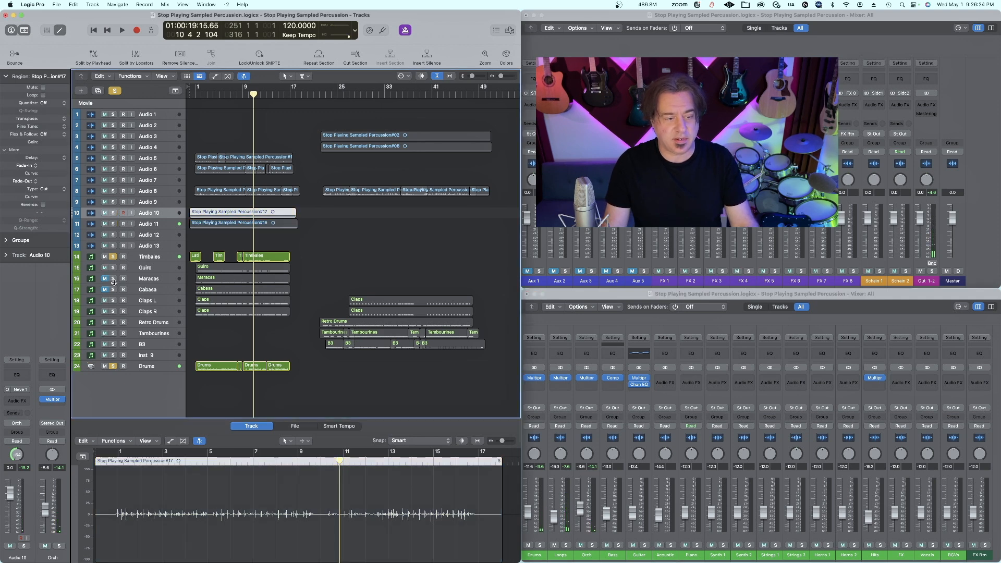
left_click(114, 279)
left_click(115, 288)
key("Return")
key("space")
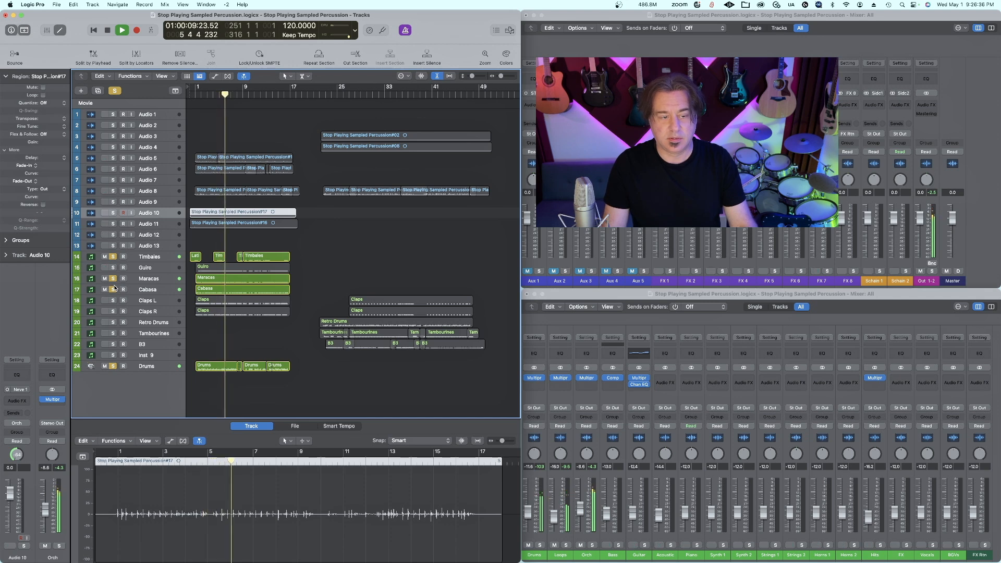
key("space")
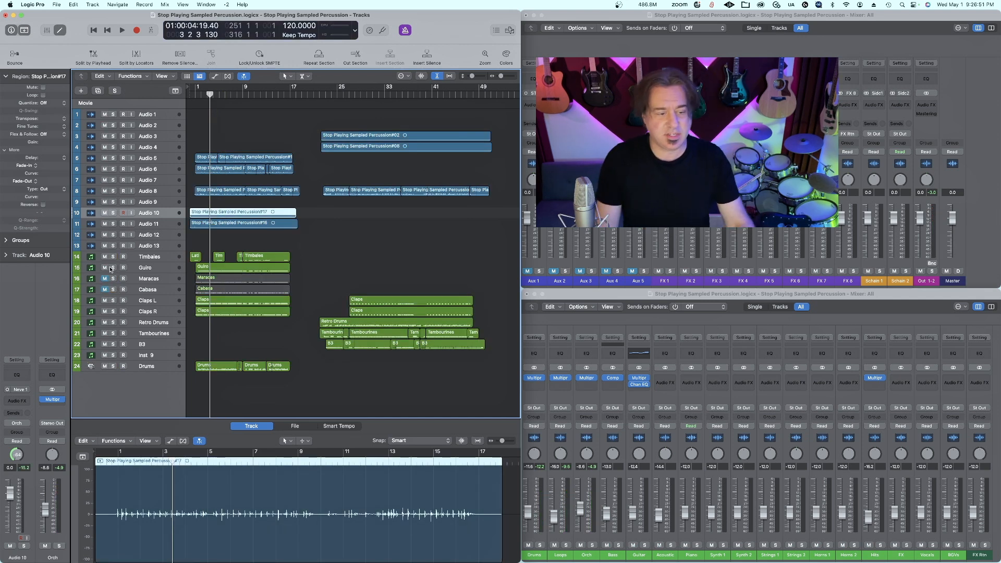
Solo the Guiro track and listen to the sampled guiro part
left_click(113, 267)
key("space")
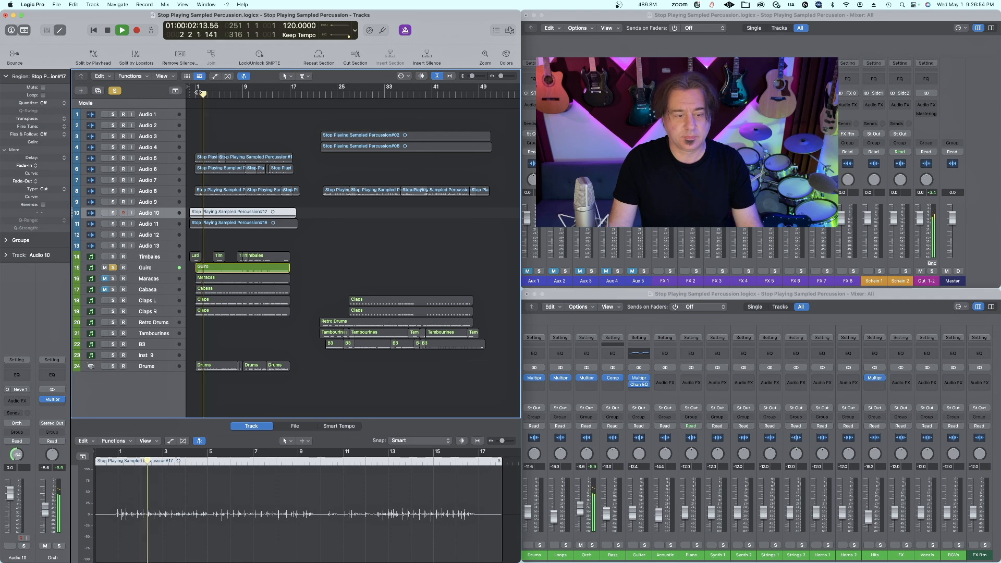
key("space")
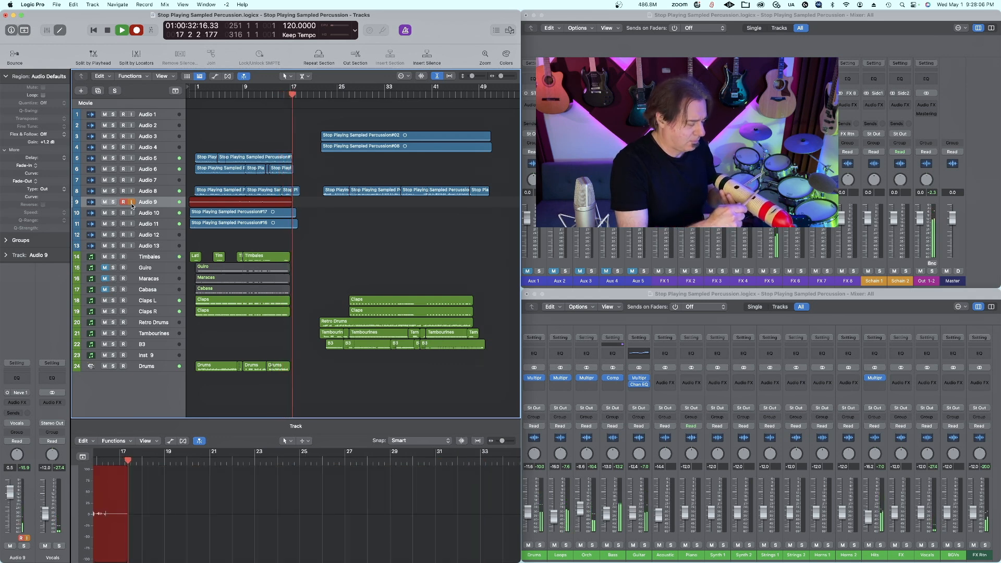
Stop recording the third live percussion take and move it from Audio 9 to Audio 12
key("space")
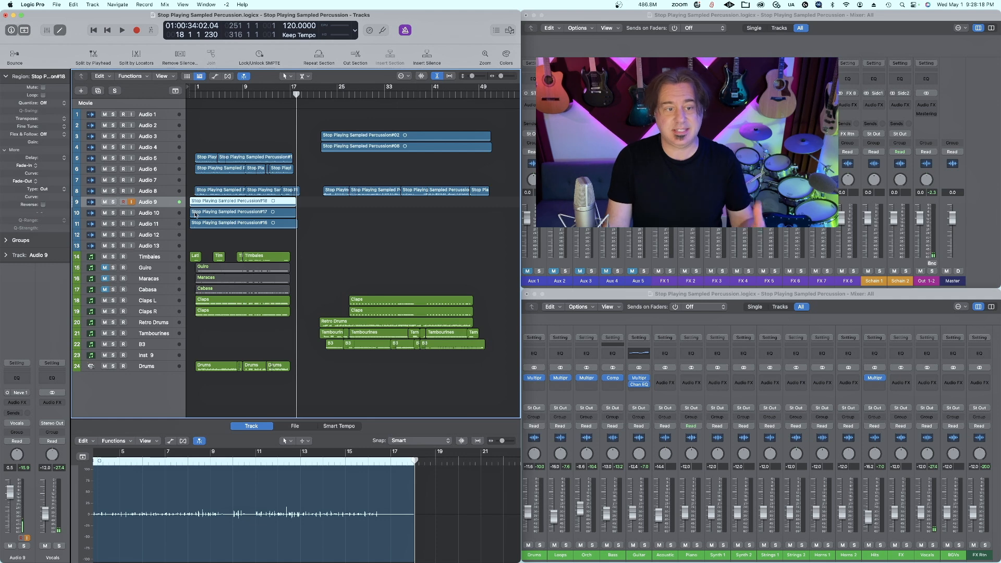
left_click_drag(213, 206, 216, 236)
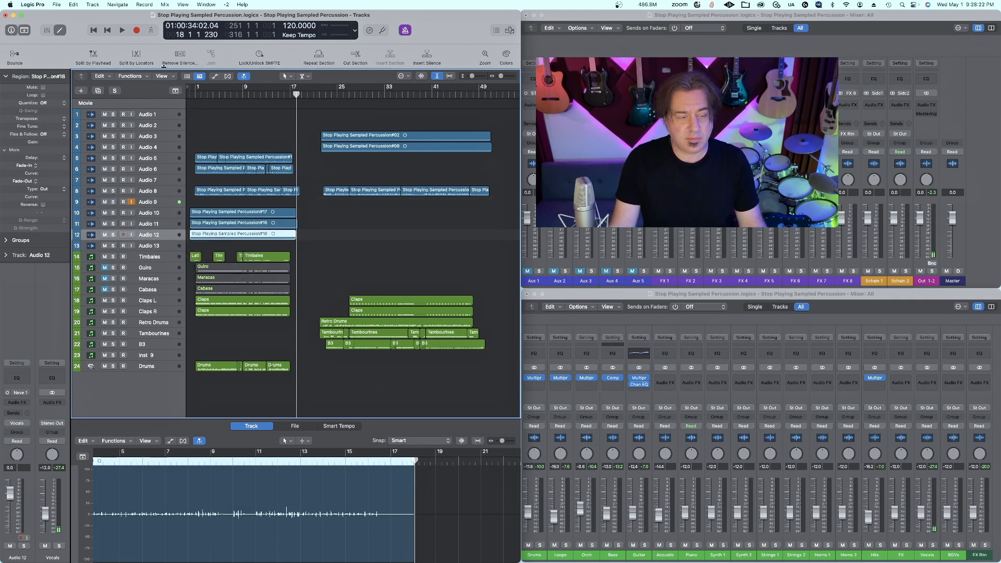
Route the Audio 12 output to Bus 3 (Orch) and play the full mix from the start
key("Return")
left_click(17, 422)
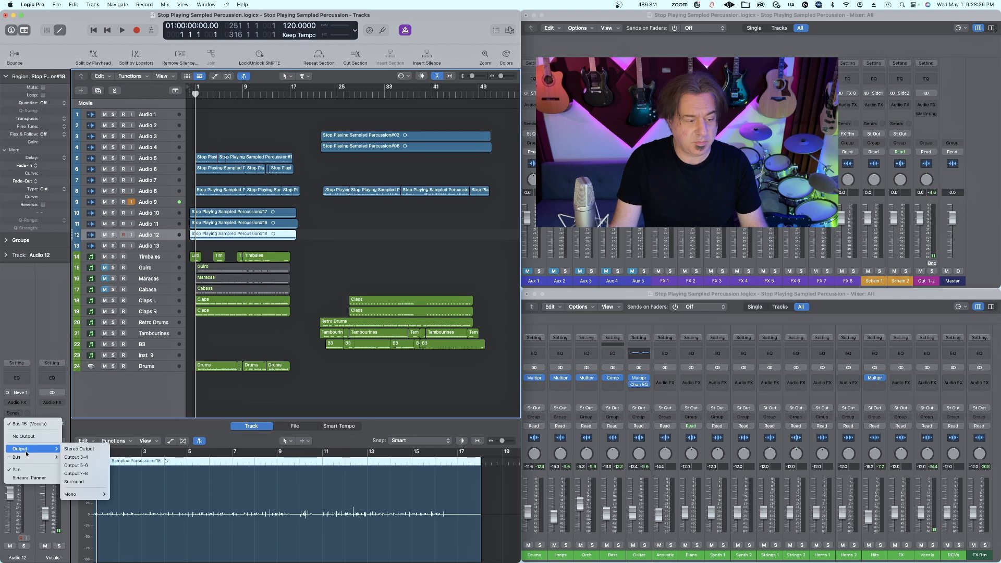
mouse_move(31, 456)
key("Return")
key("space")
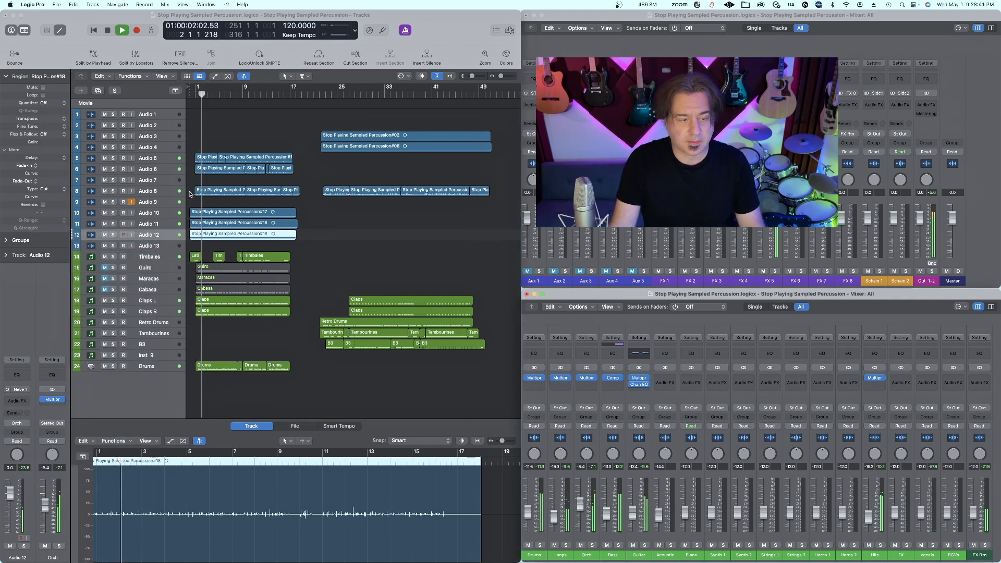
Raise Audio 12 to 3.8 dB and the Orch bus to -4.2 dB with the three live takes soloed, and replay the full mix unsoloed
left_click(113, 236)
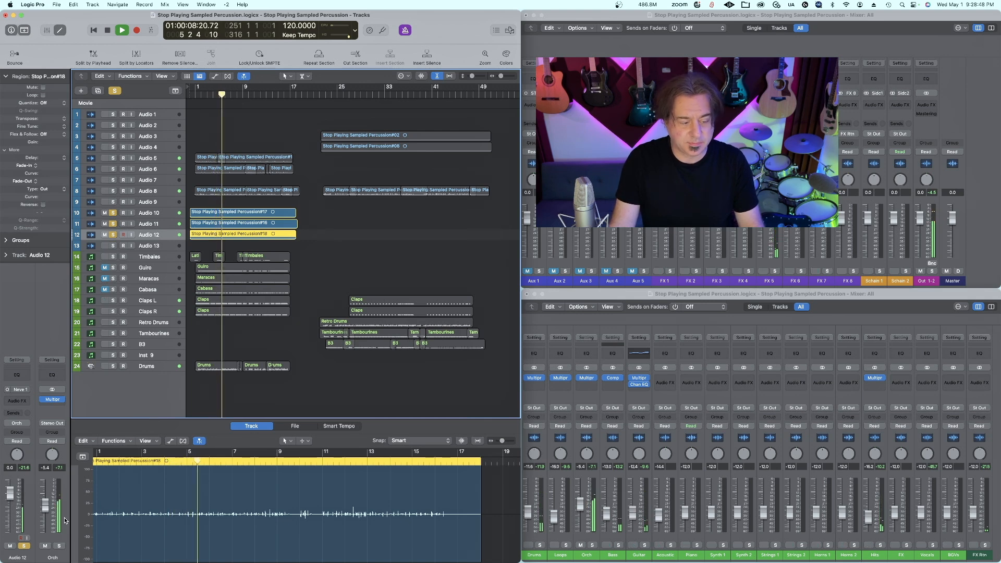
left_click_drag(11, 501, 10, 486)
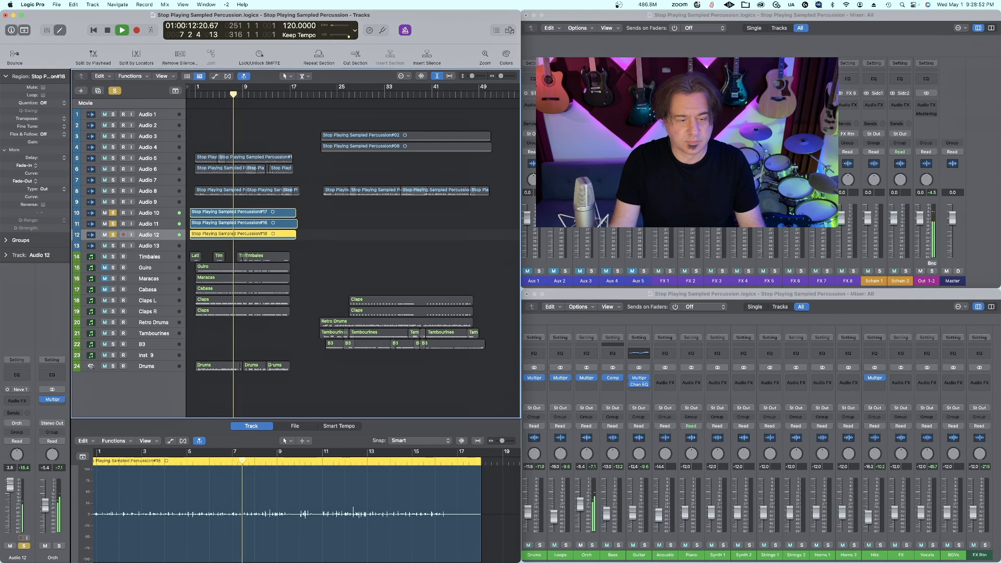
left_click_drag(113, 212, 113, 235)
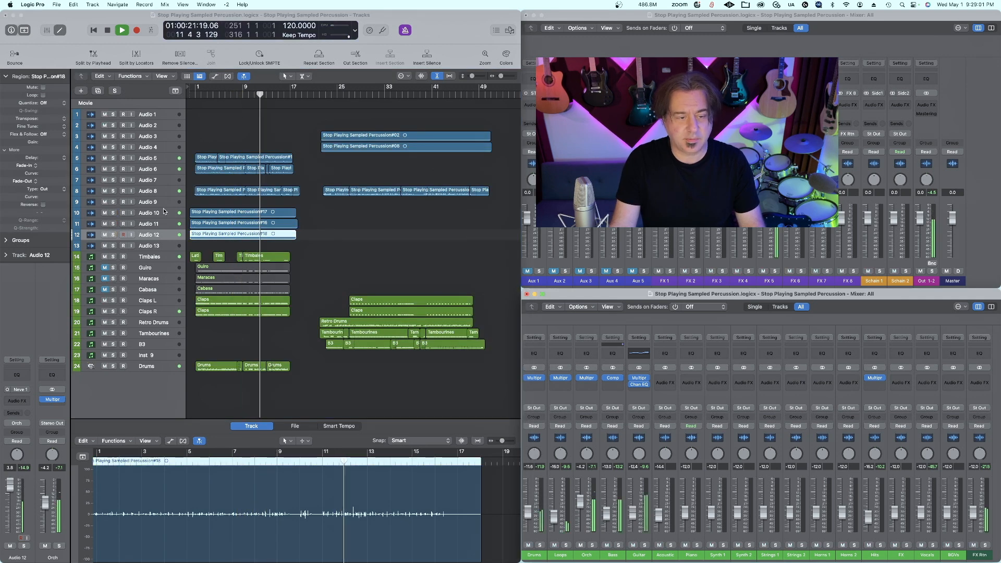
left_click(194, 95)
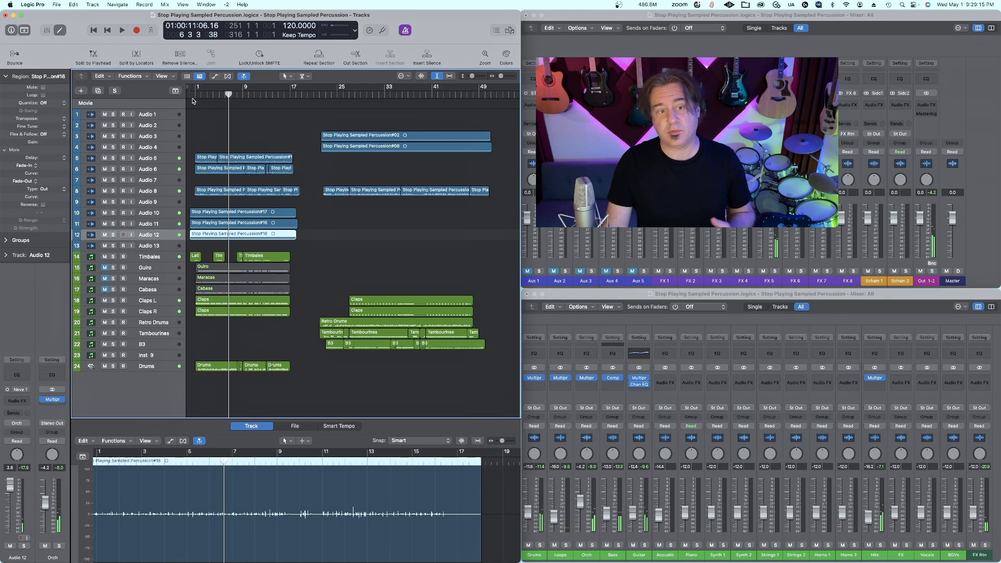
Delay the three live percussion regions on Audio 10 to 12 by +1/192 and play the mix to check their timing
left_click_drag(309, 233, 286, 207)
left_click(56, 158)
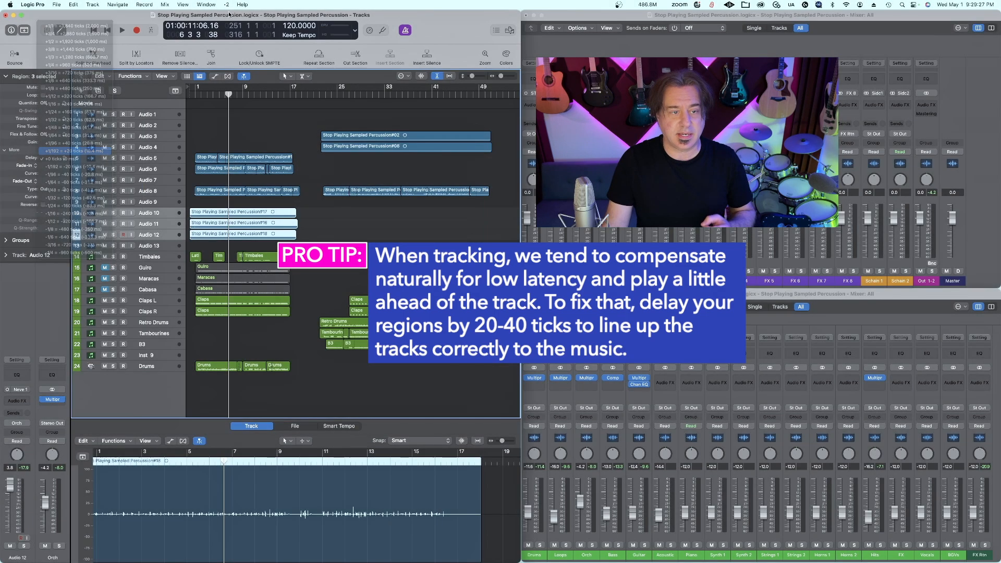
left_click(67, 151)
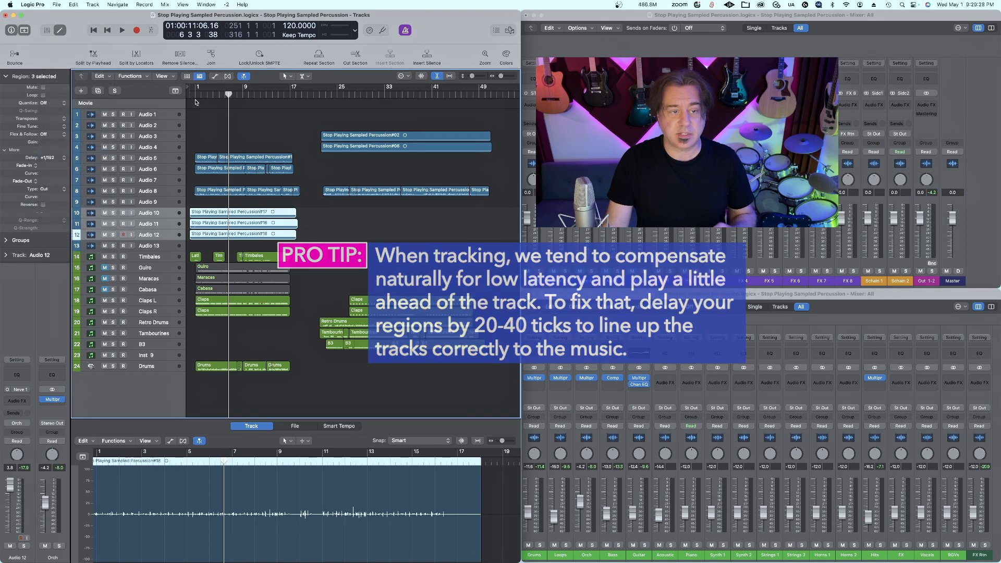
key("space")
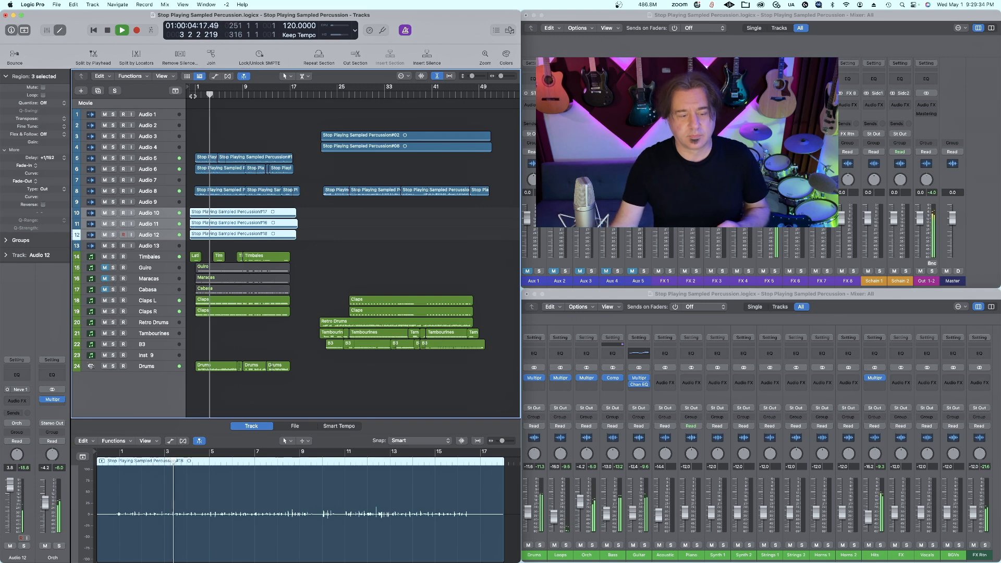
key("space")
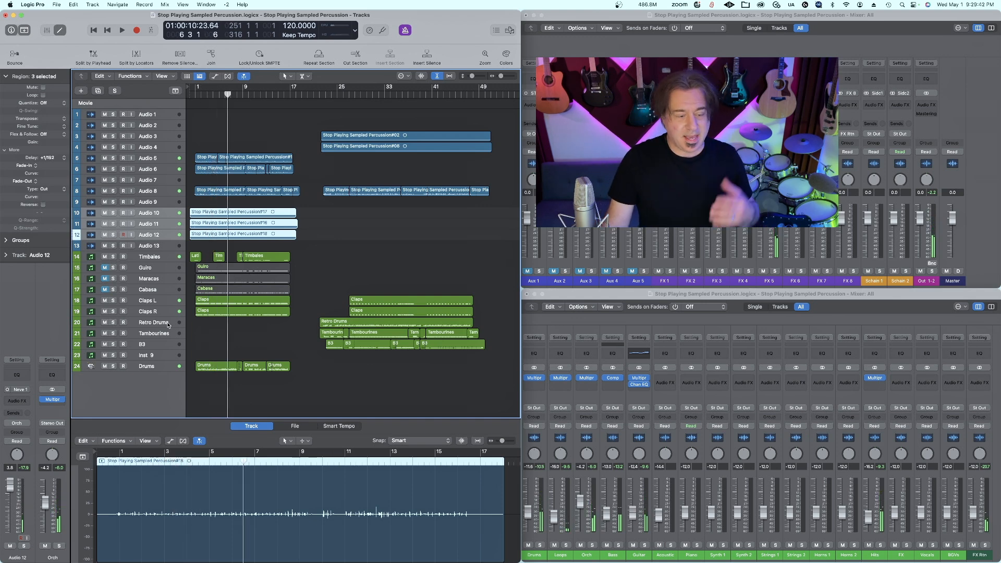
Solo the Claps L and Claps R tracks and listen to the sampled claps from the start for phasing
left_click_drag(113, 301, 117, 315)
left_click(196, 96)
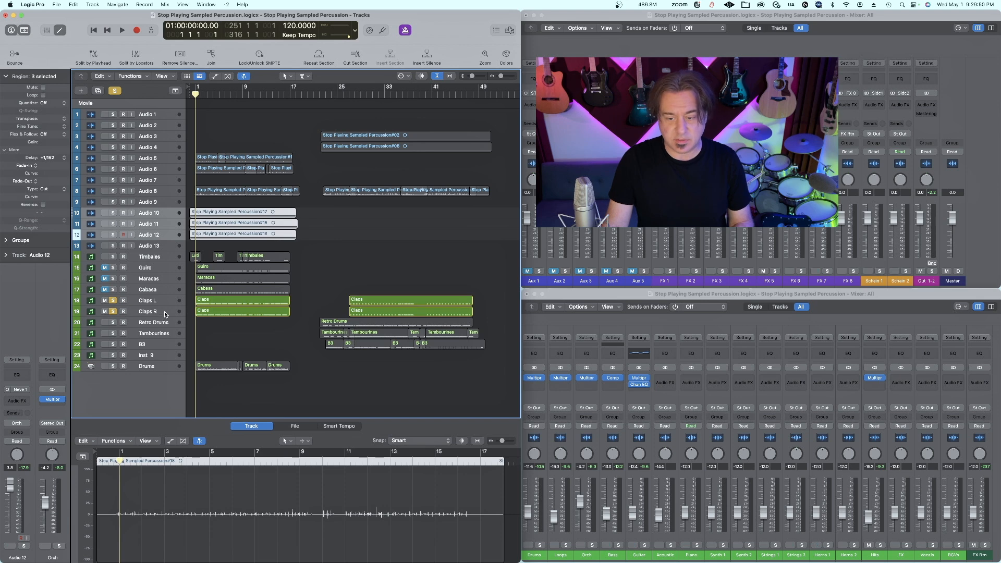
key("space")
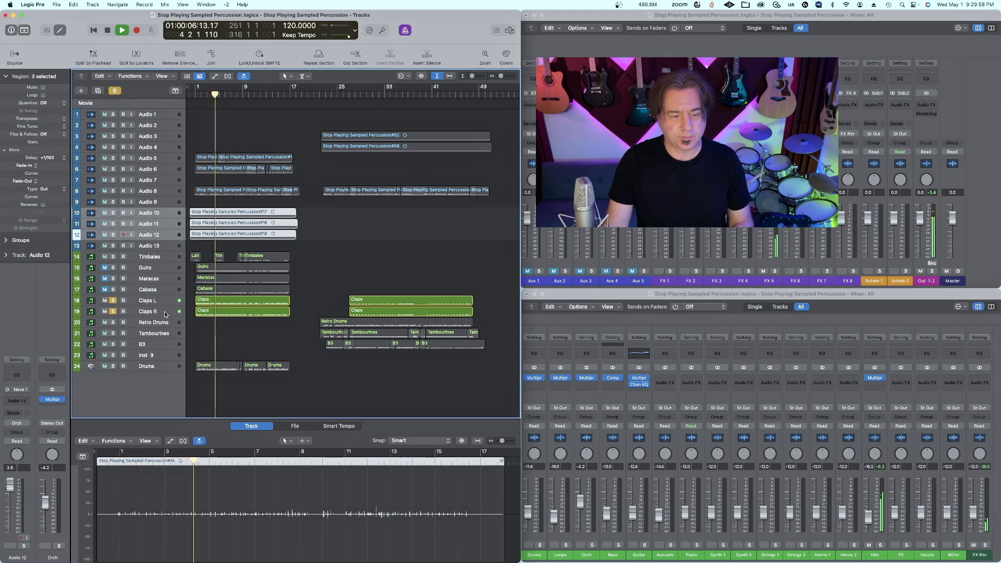
key("space")
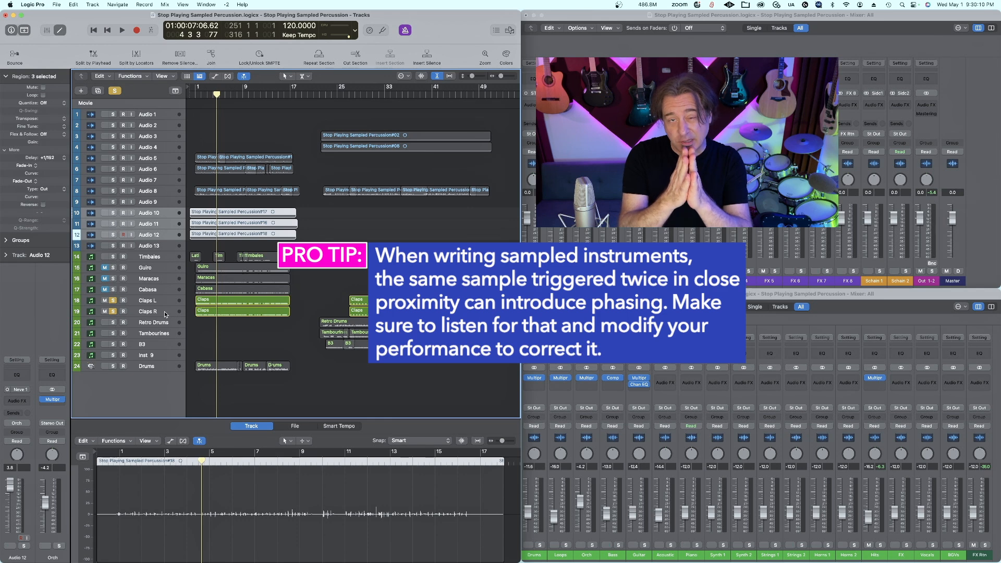
key("space")
key("Return")
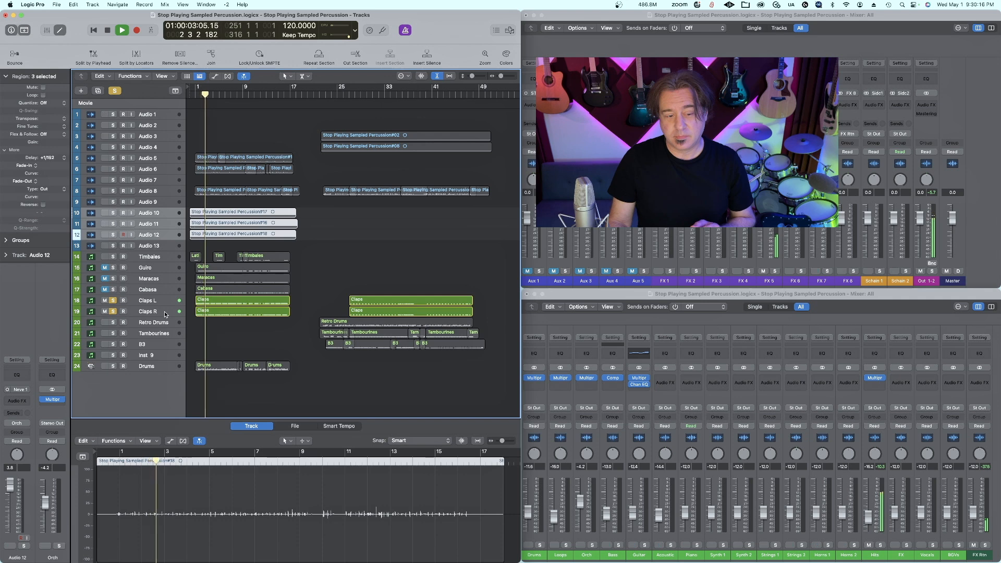
key("space")
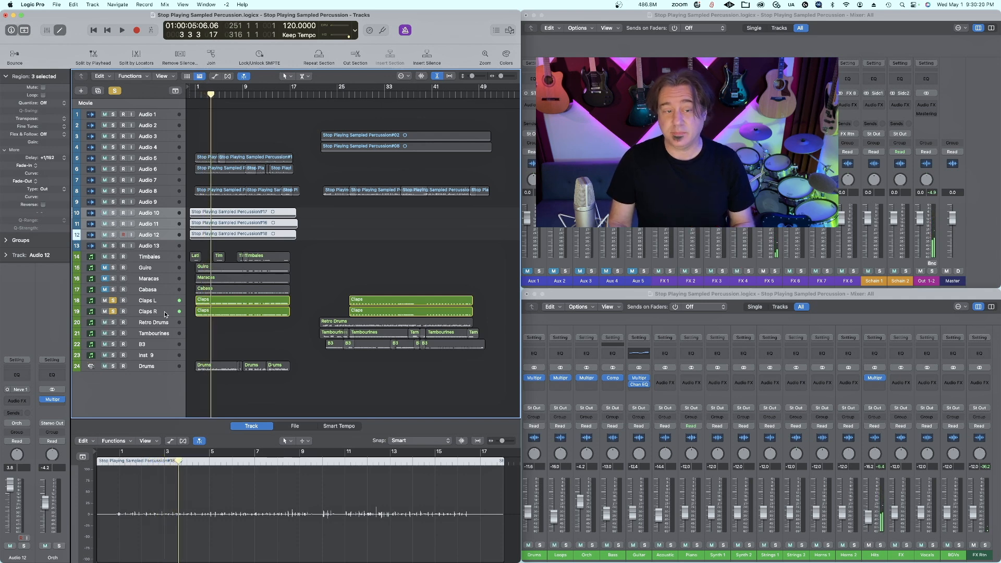
Add four audio tracks, Audio14 to Audio17, below Audio 13 for the live claps
left_click(171, 245)
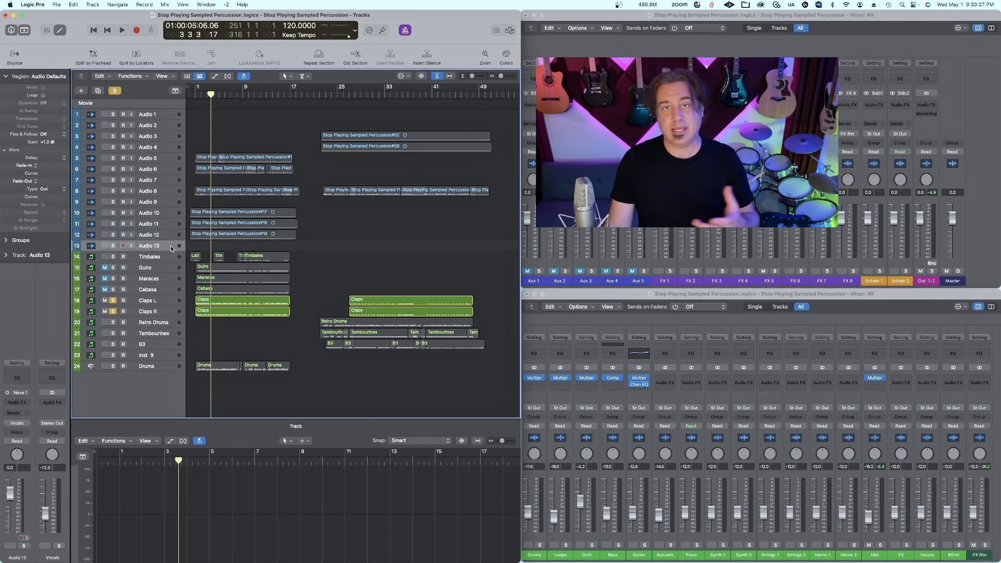
key("ctrl+super+m")
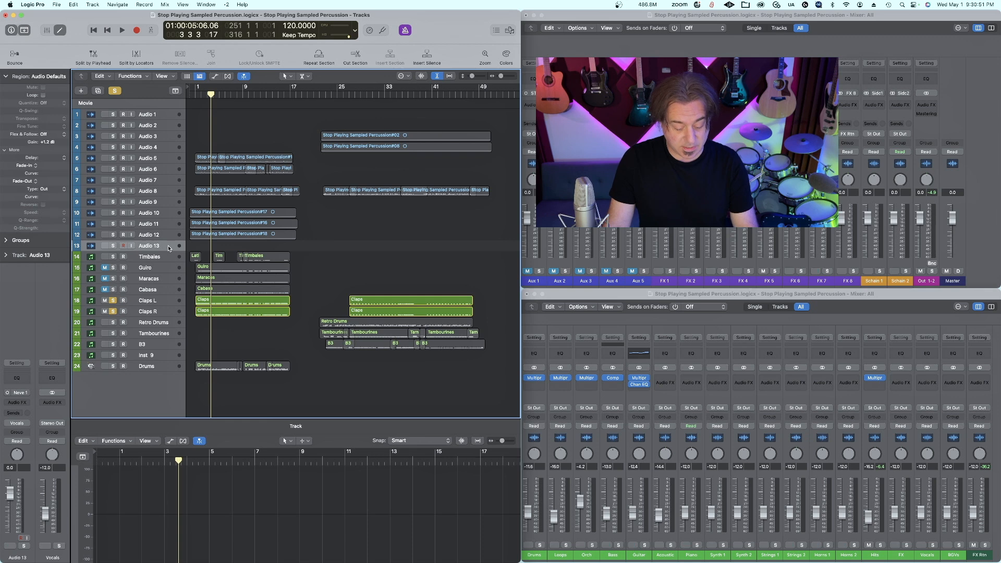
key("super+d")
key("super+d")
key("super+d")
key("super+d")
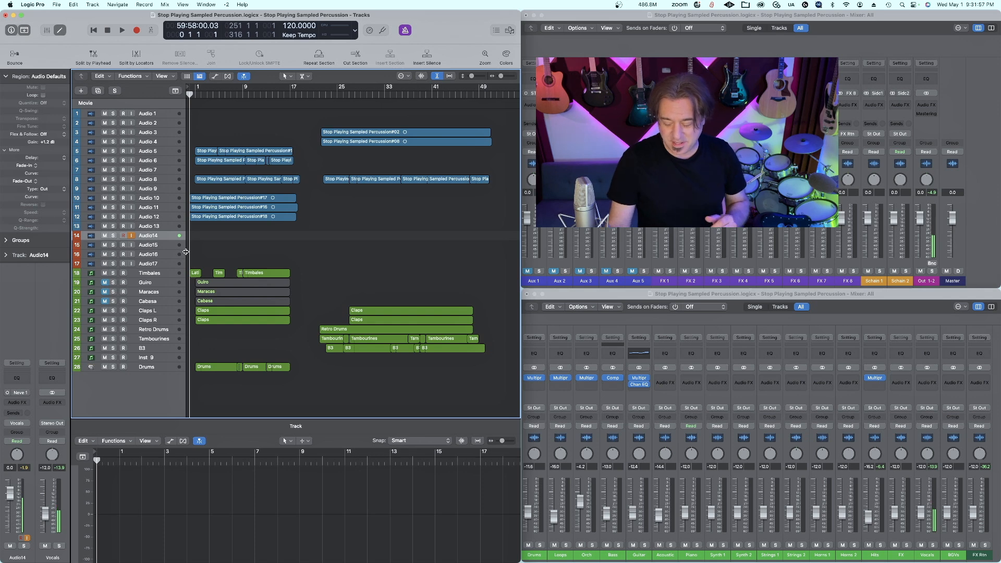
Record the first live clap take on Audio14 over the opening section and move its region to Audio17
key("r")
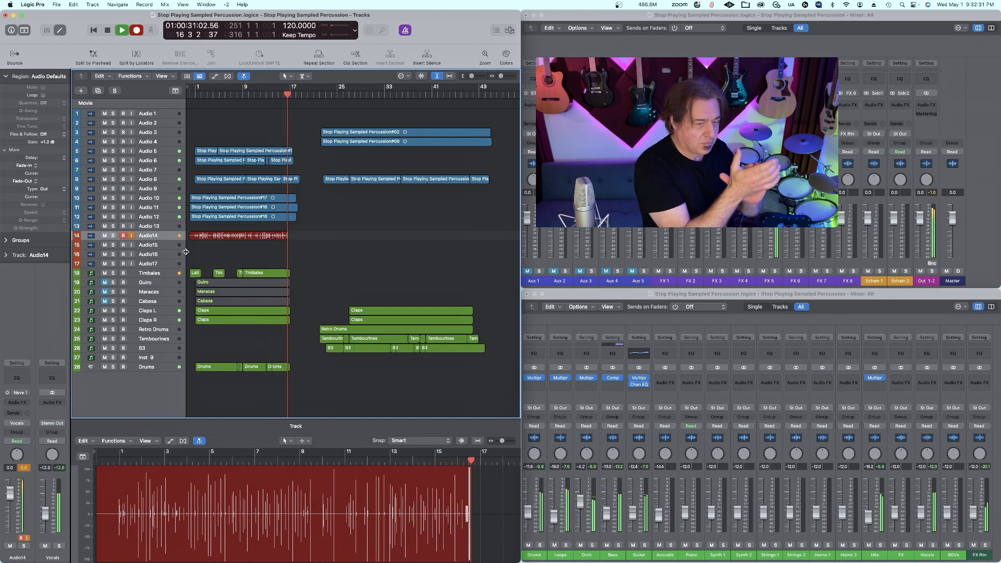
key("space")
key("space")
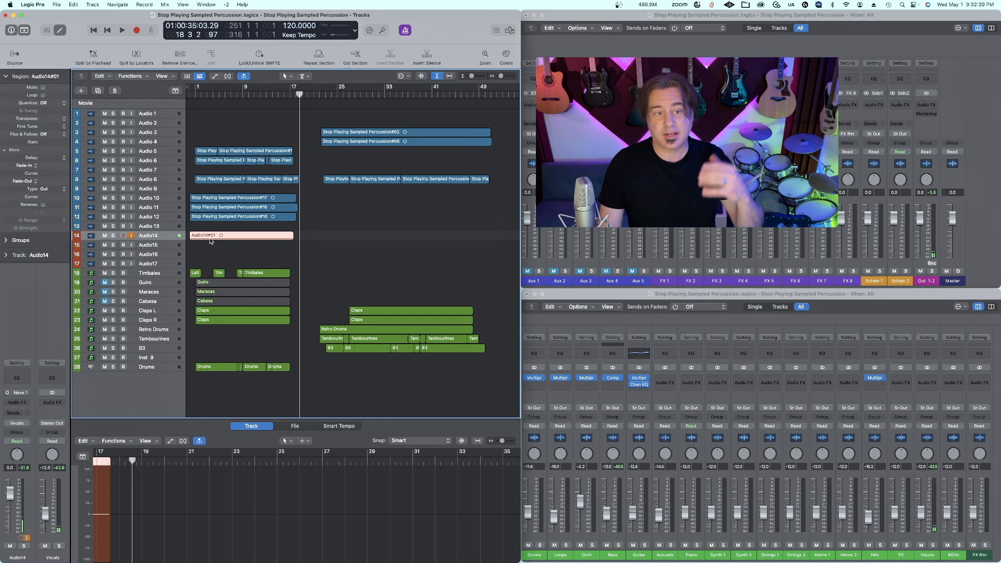
left_click_drag(211, 241, 211, 262)
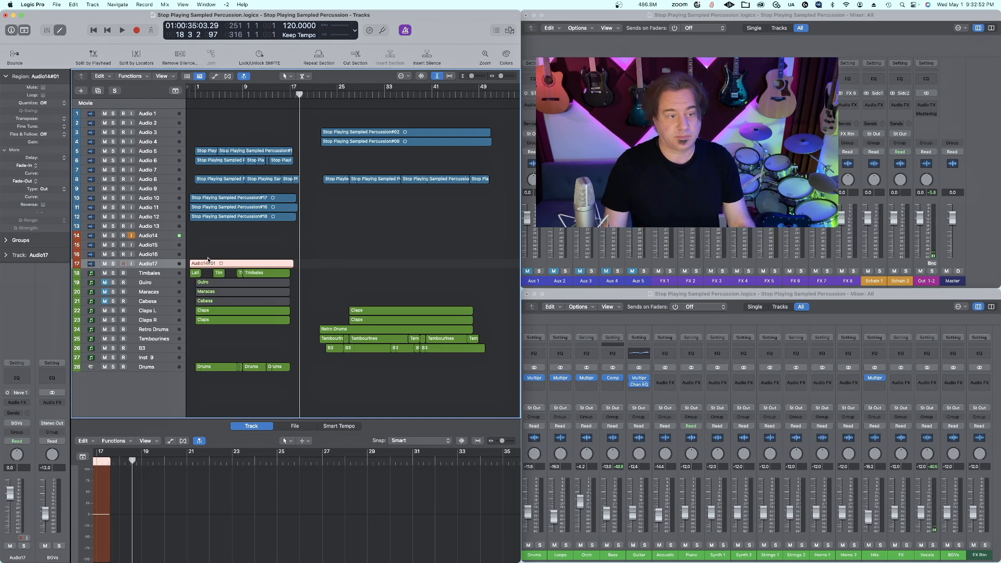
Open the clap take on Audio17 in a separate Audio File Editor window, fit the whole waveform, and move the window clear of the tracks
left_click(210, 263)
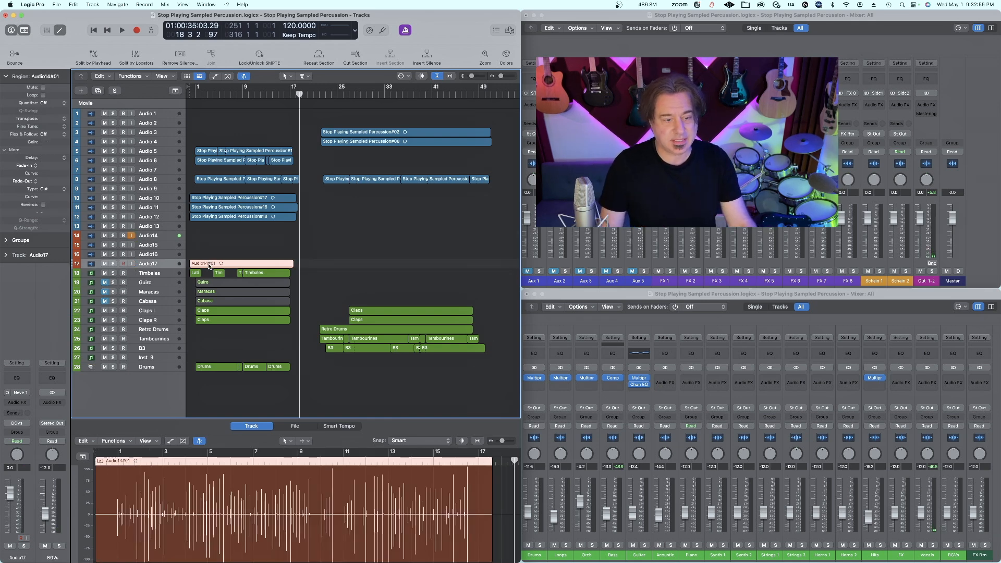
left_click(206, 5)
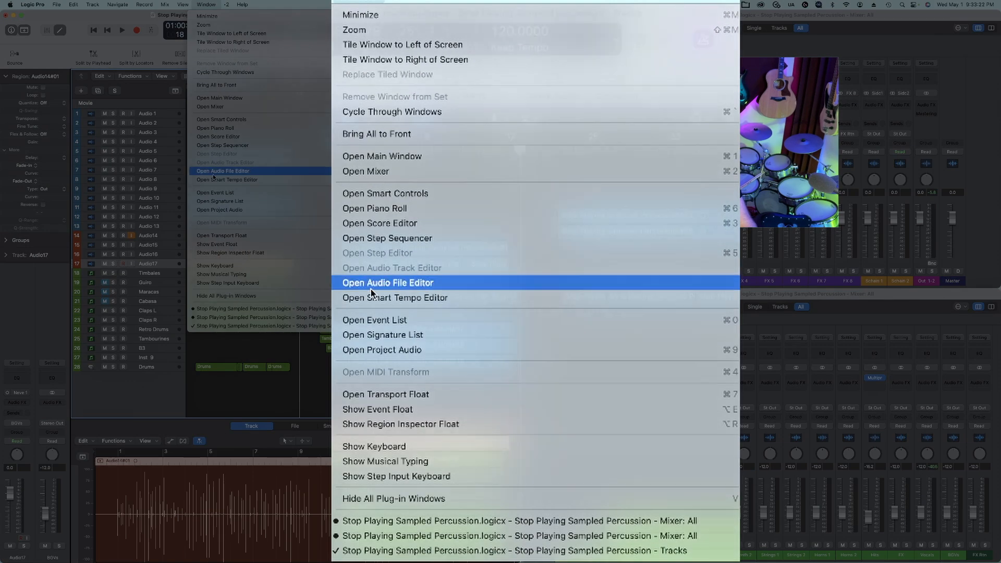
left_click(213, 172)
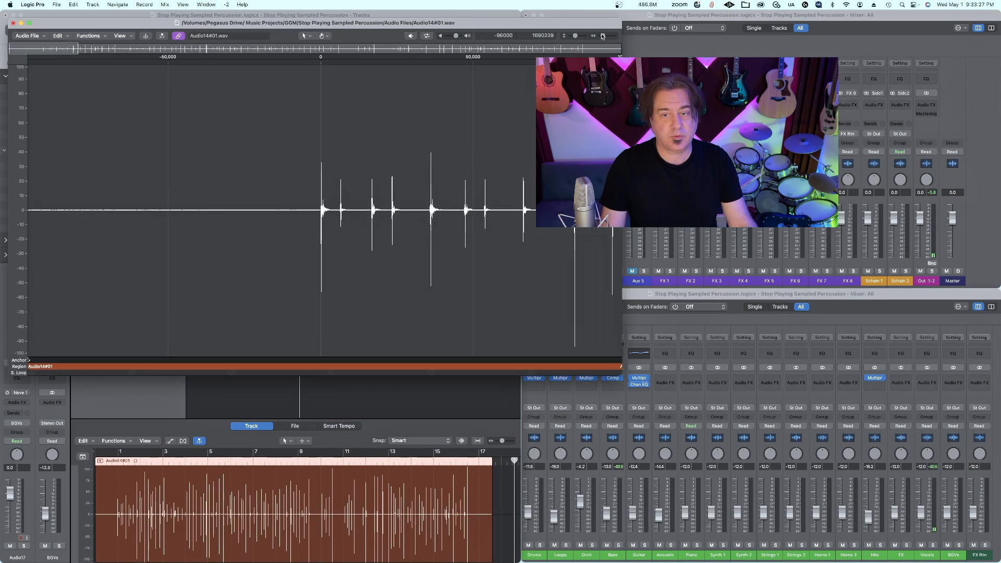
left_click_drag(602, 36, 593, 42)
left_click_drag(597, 37, 596, 37)
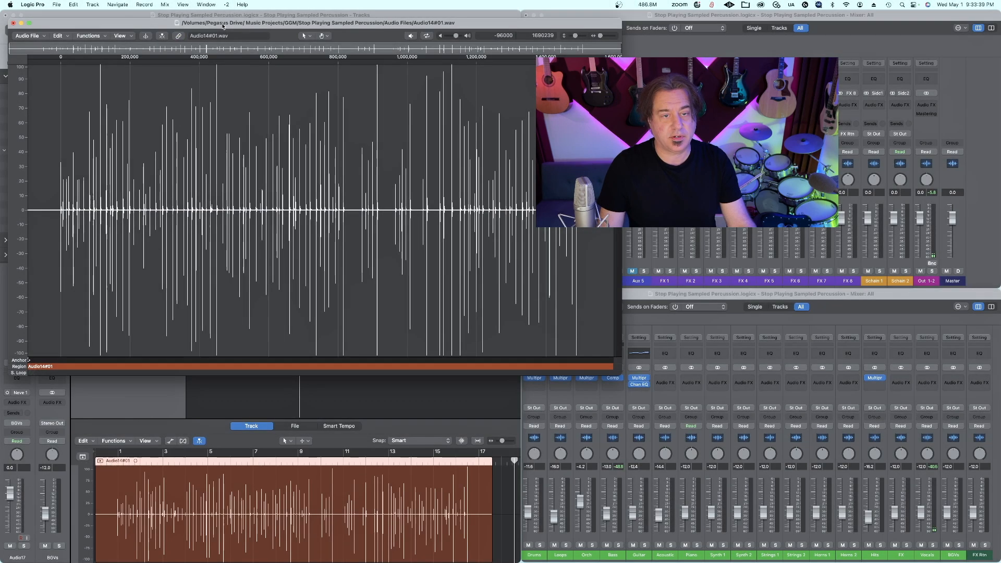
left_click_drag(225, 21, 599, 214)
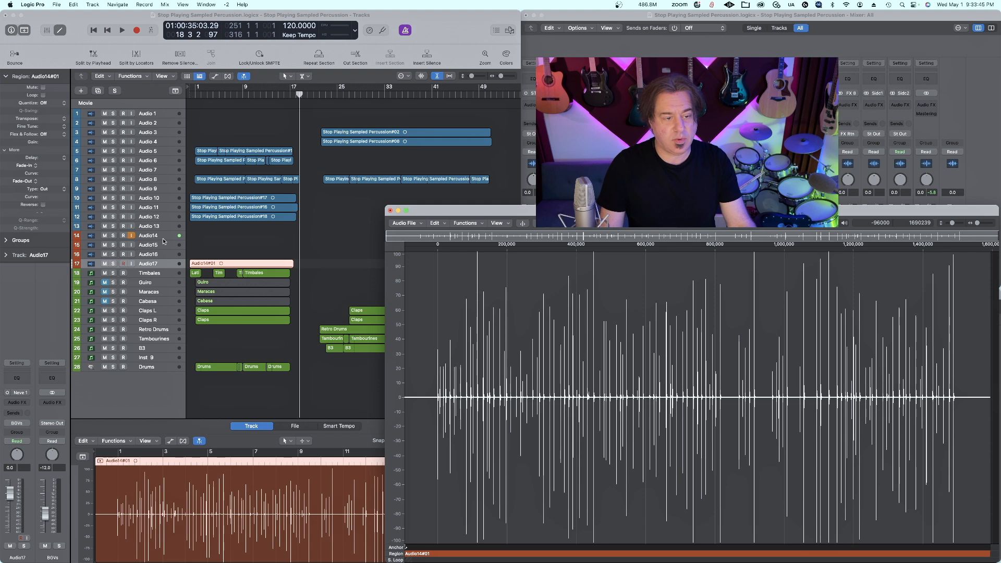
Record the second live clap take on Audio14 from the start and move its region to Audio16
left_click(163, 239)
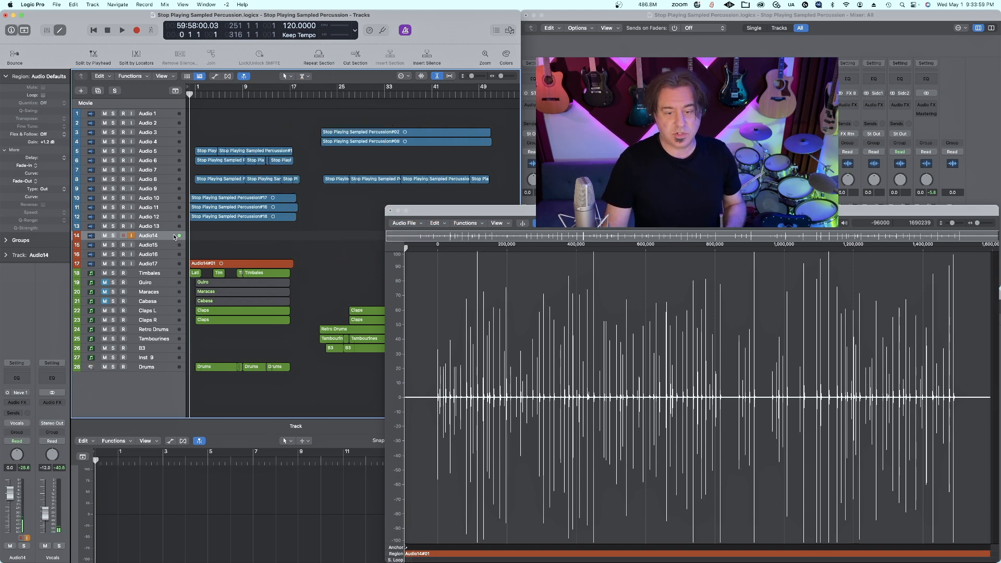
key("r")
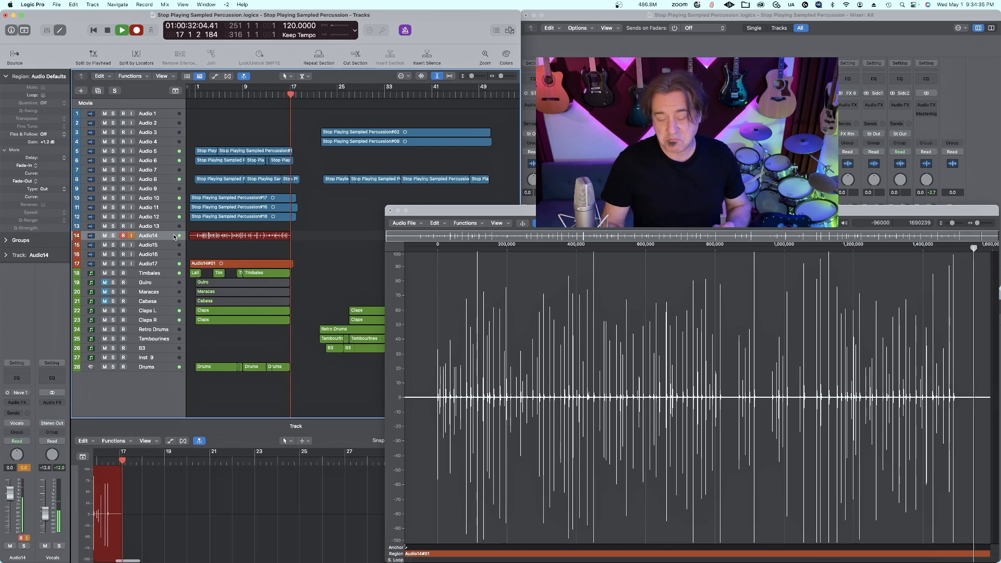
key("r")
key("space")
left_click_drag(216, 235, 217, 253)
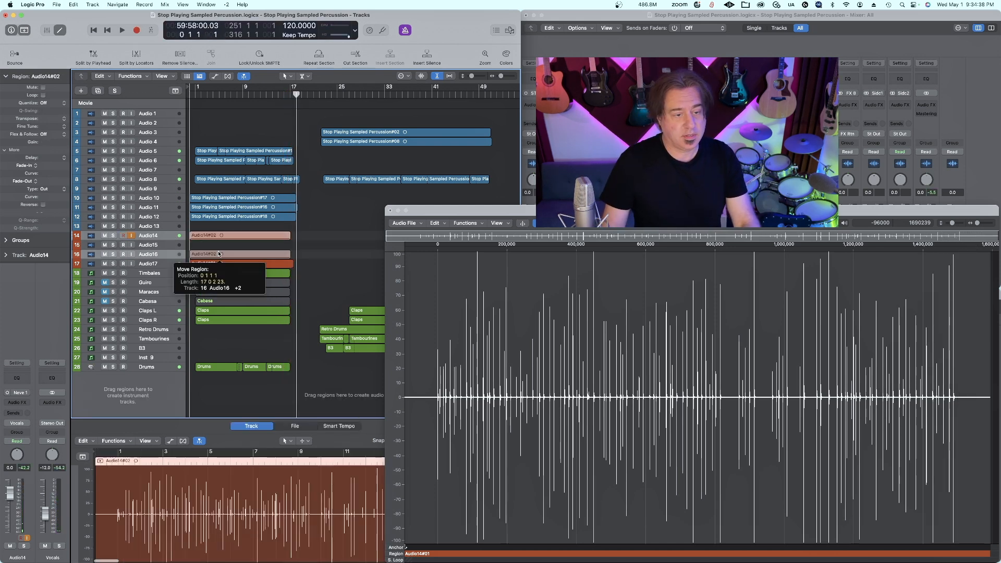
Record the two remaining live clap takes on Audio14, placing the third on Audio15 and keeping the fourth on Audio14
left_click(169, 235)
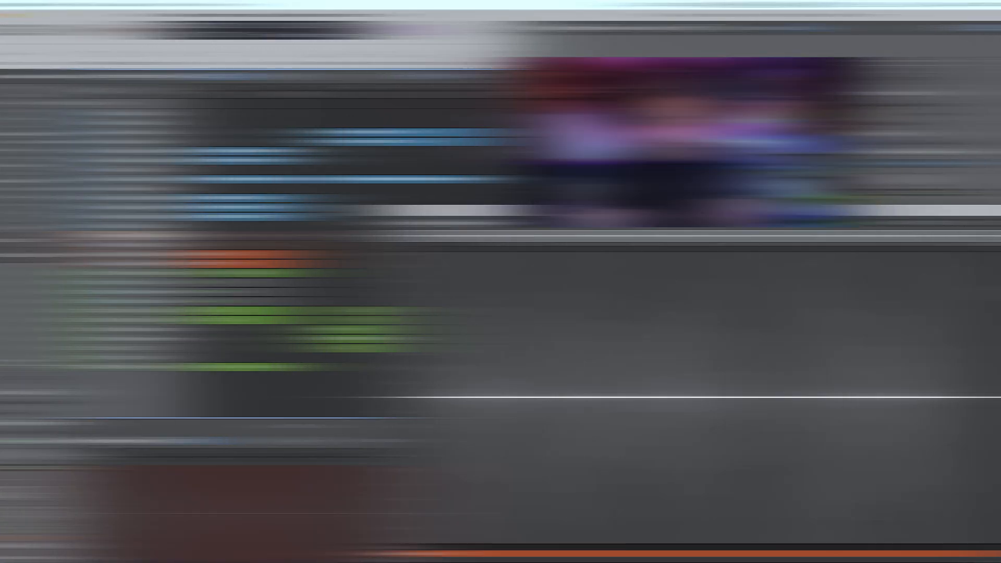
key("r")
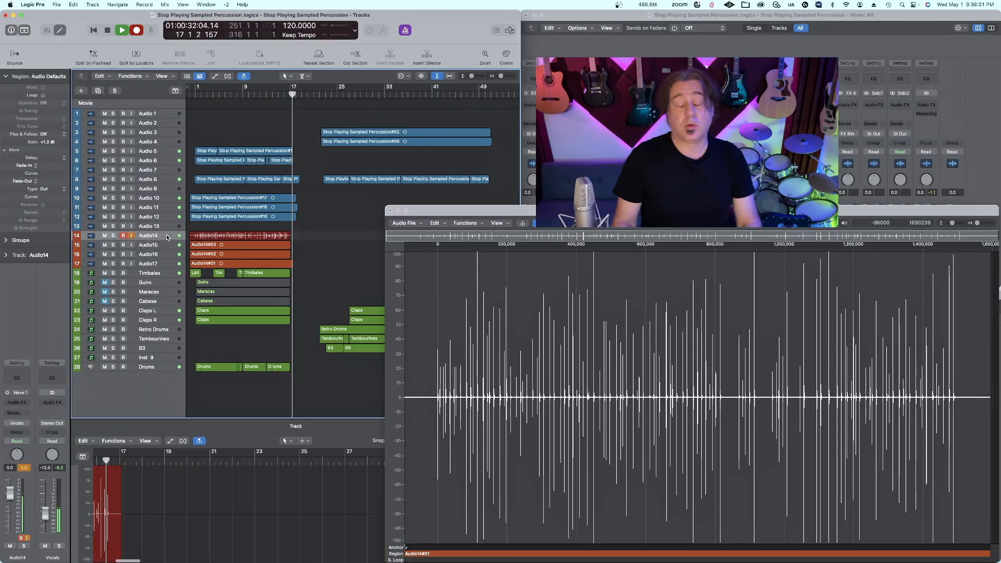
key("space")
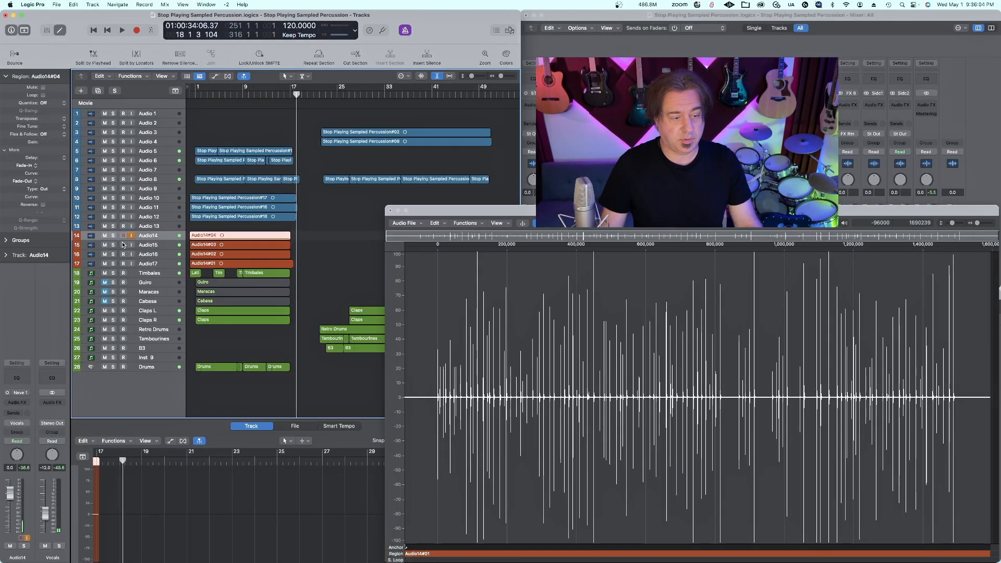
Route the outputs of Audio14 to Audio17 together to the Hits bus and clear the multi-track selection
left_click(166, 267, "shift")
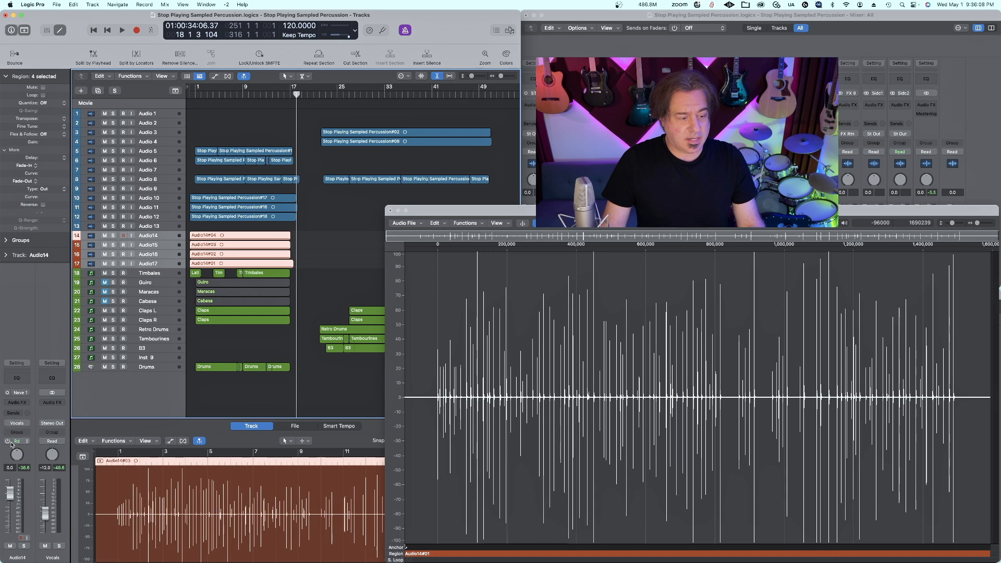
left_click(19, 423)
left_click(103, 346)
left_click(173, 226)
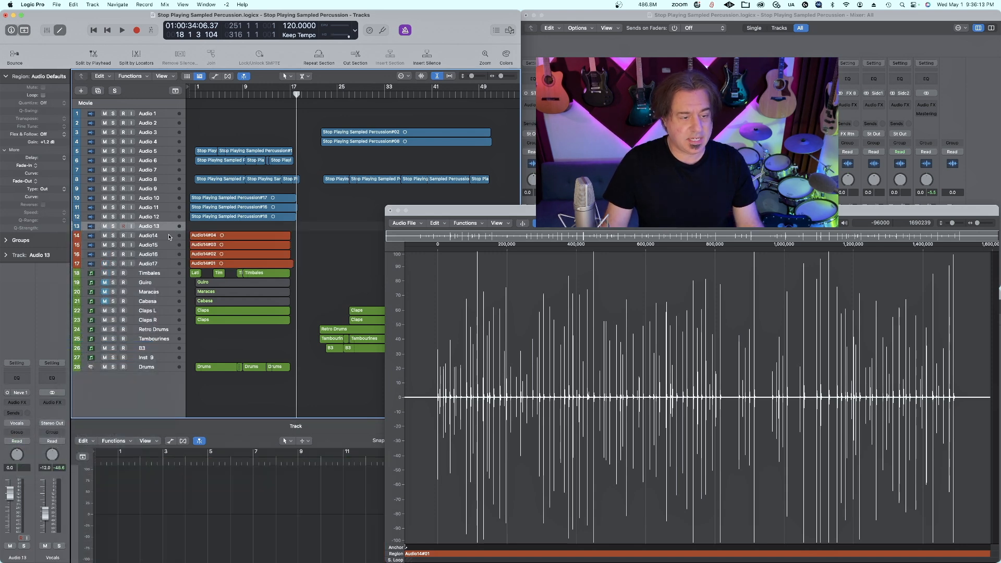
Spread the pan of the clap tracks Audio14 to Audio17 from about -64 to +63 and audition them soloed with the metronome off
left_click(170, 236)
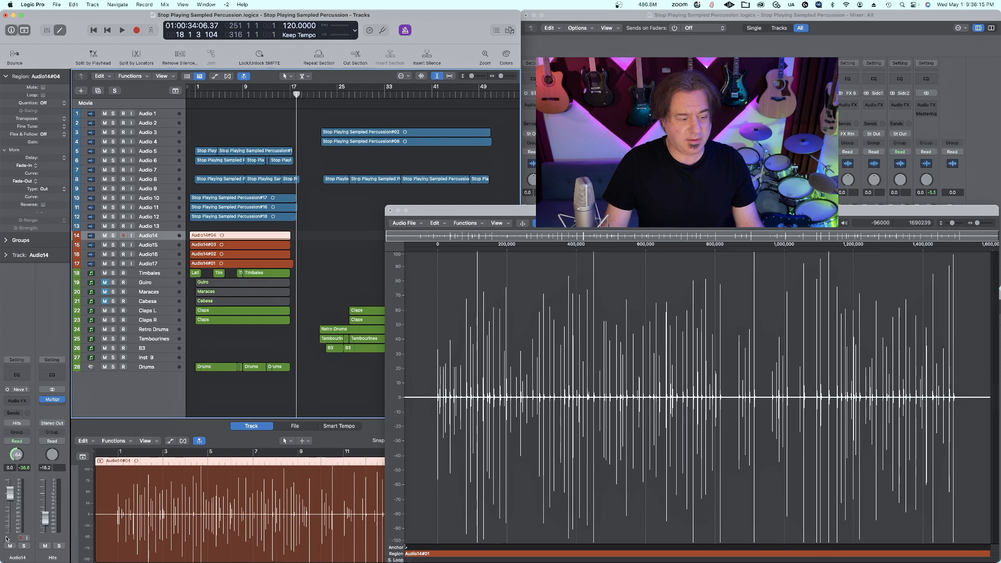
key("Down")
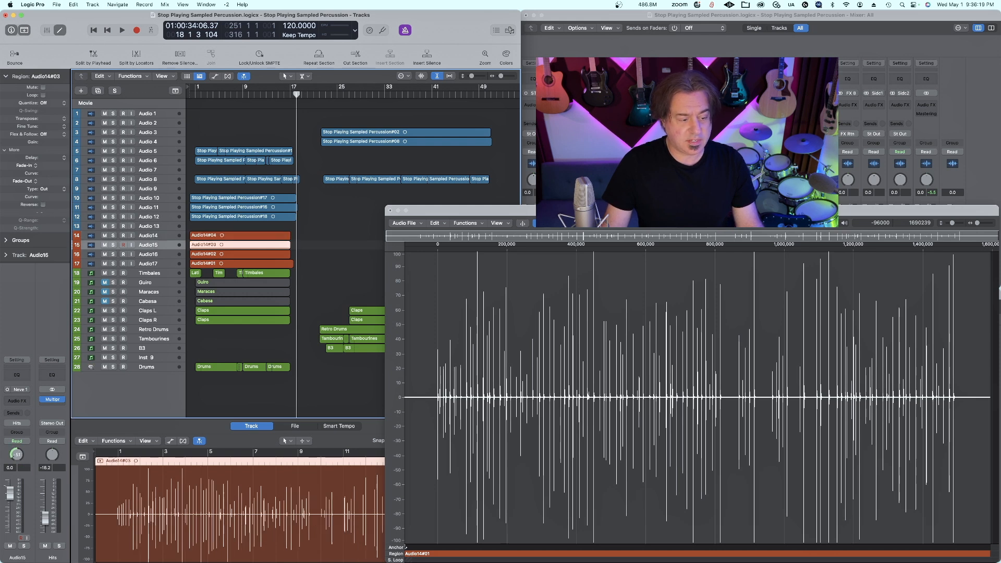
left_click(166, 253)
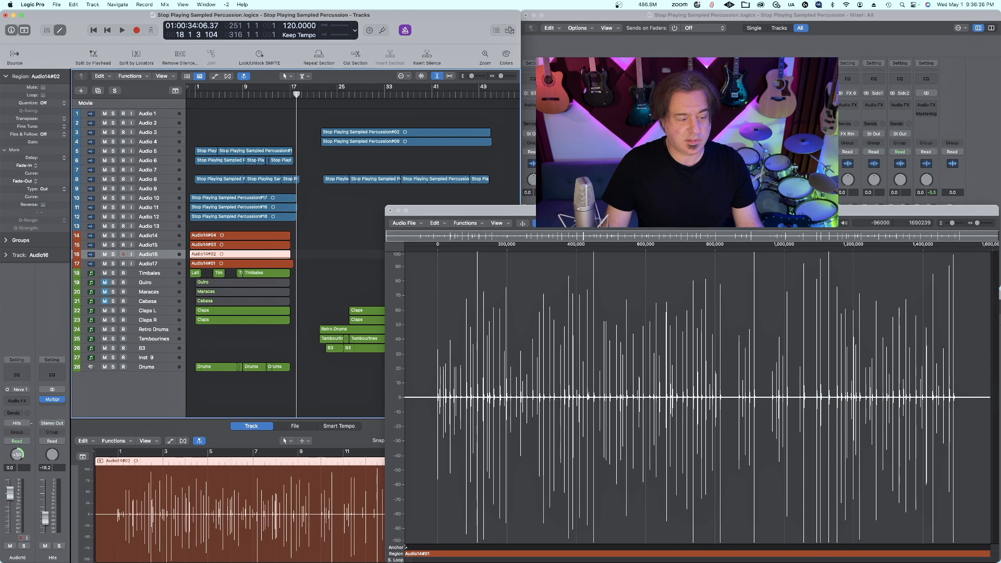
left_click(167, 265)
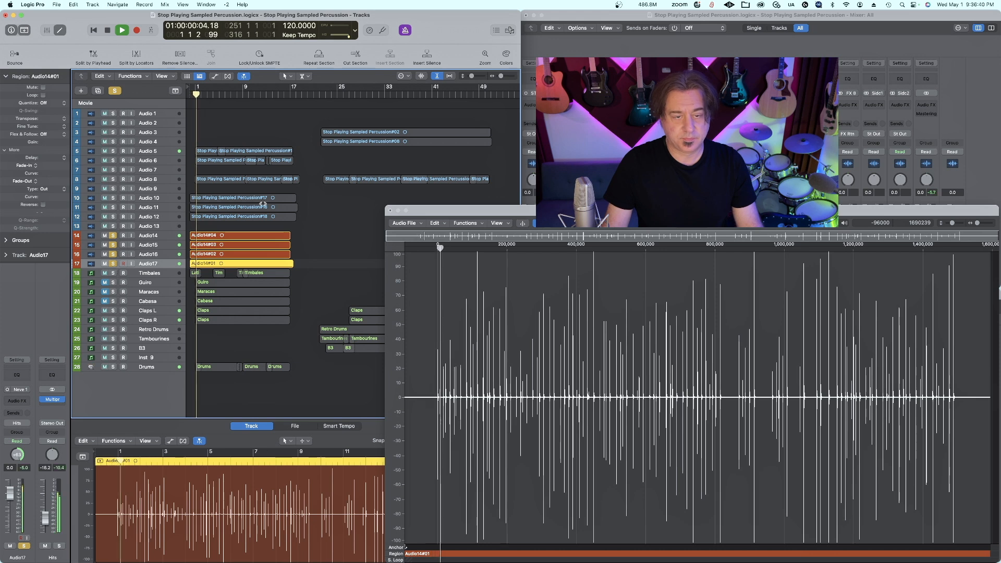
left_click(405, 30)
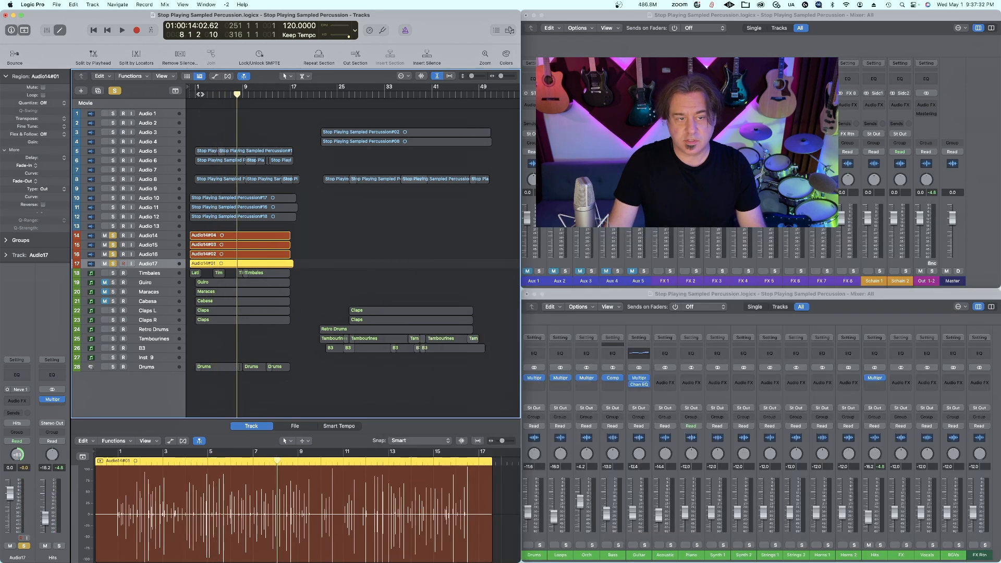
key("space")
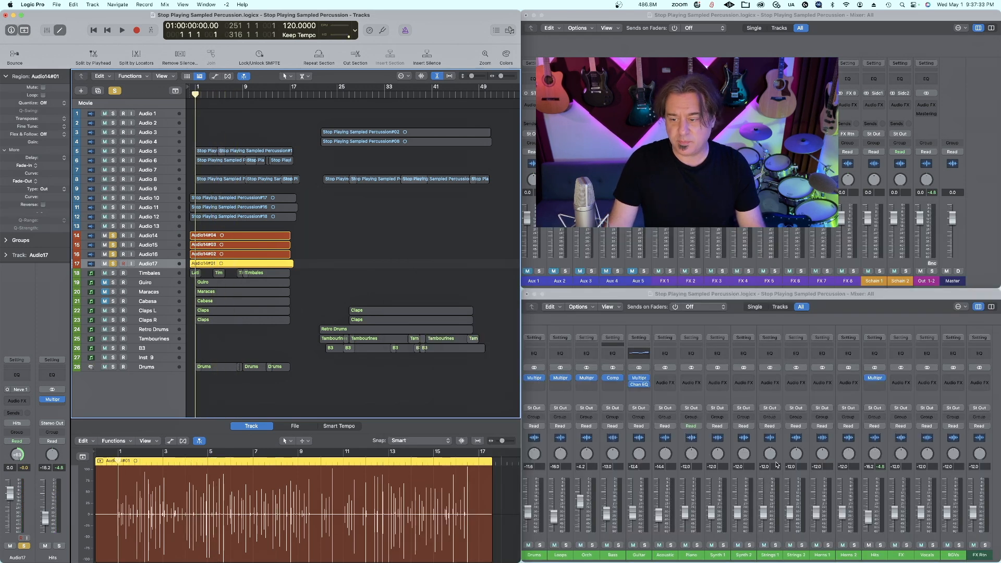
Insert a stereo Channel EQ on the Hits bus and boost its high shelf by about 4.4 dB from about 1500 Hz during playback
left_click(882, 389)
mouse_move(894, 378)
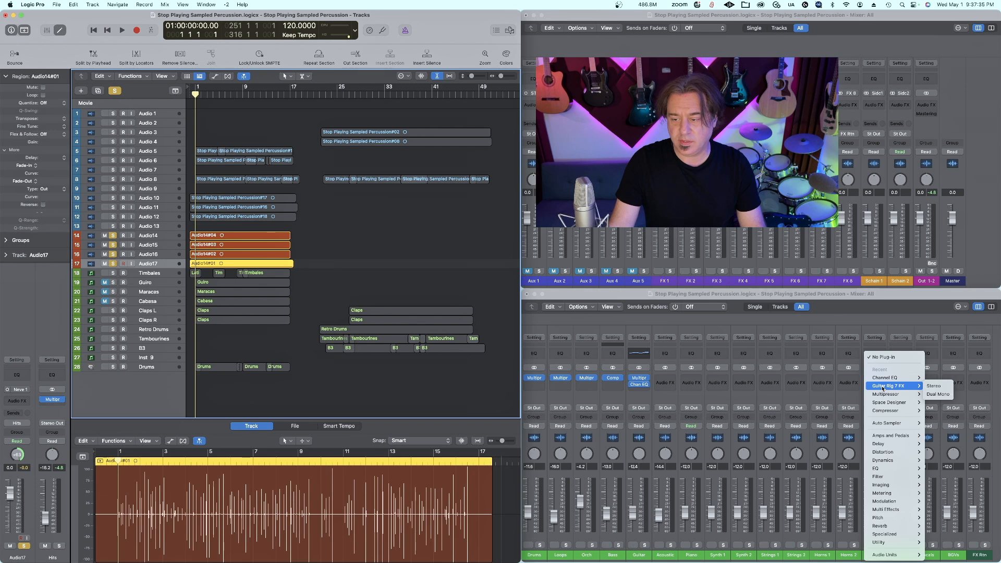
left_click(934, 378)
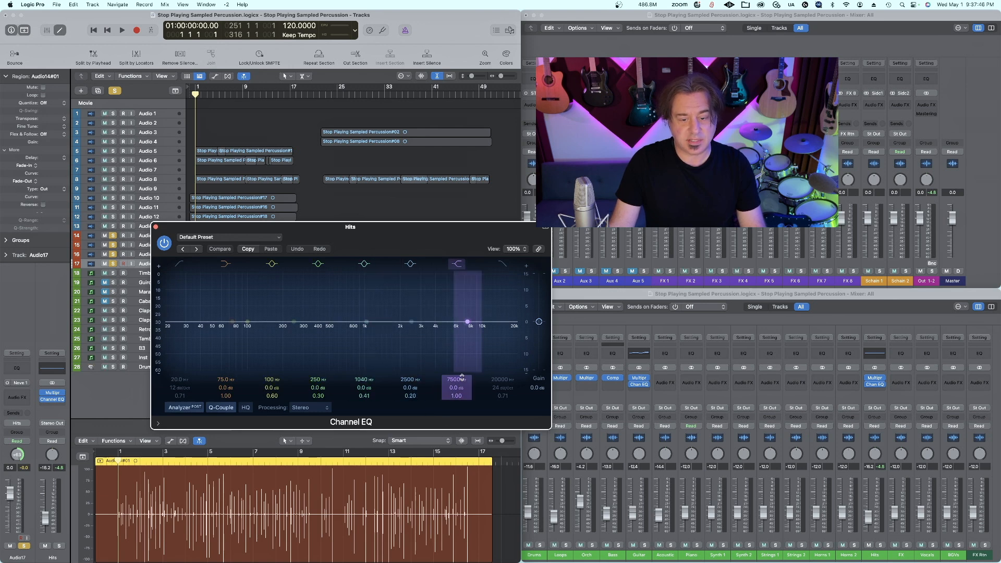
key("space")
left_click_drag(451, 380, 450, 389)
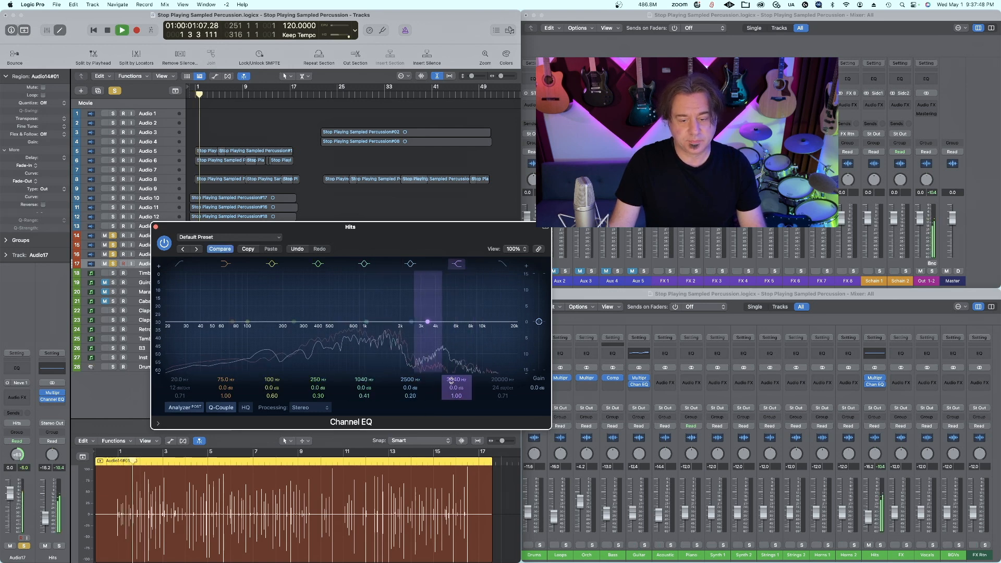
left_click_drag(428, 321, 385, 315)
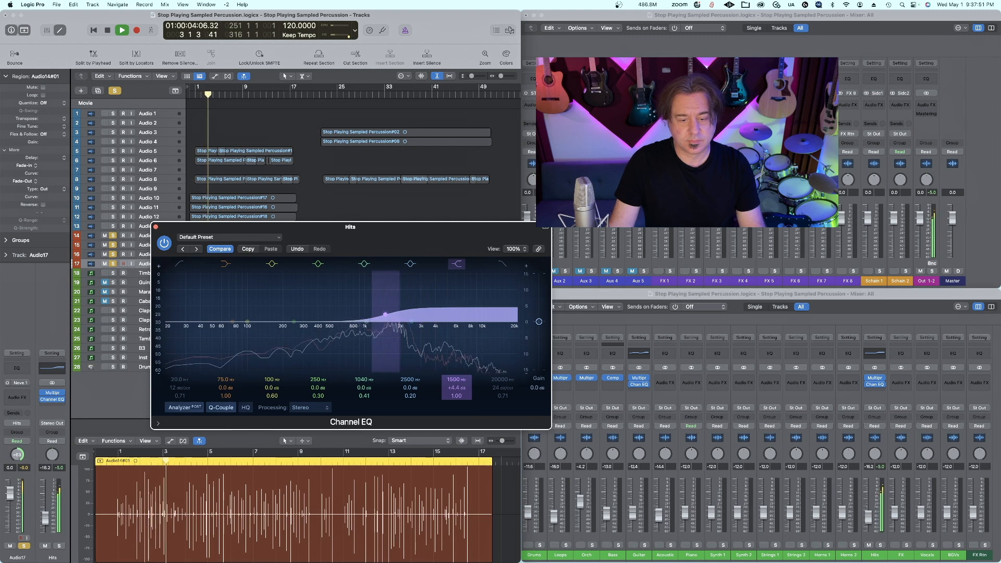
Enable the low cut in the Hits bus Channel EQ, raise it to about 173 Hz, and close the EQ
left_click(177, 268)
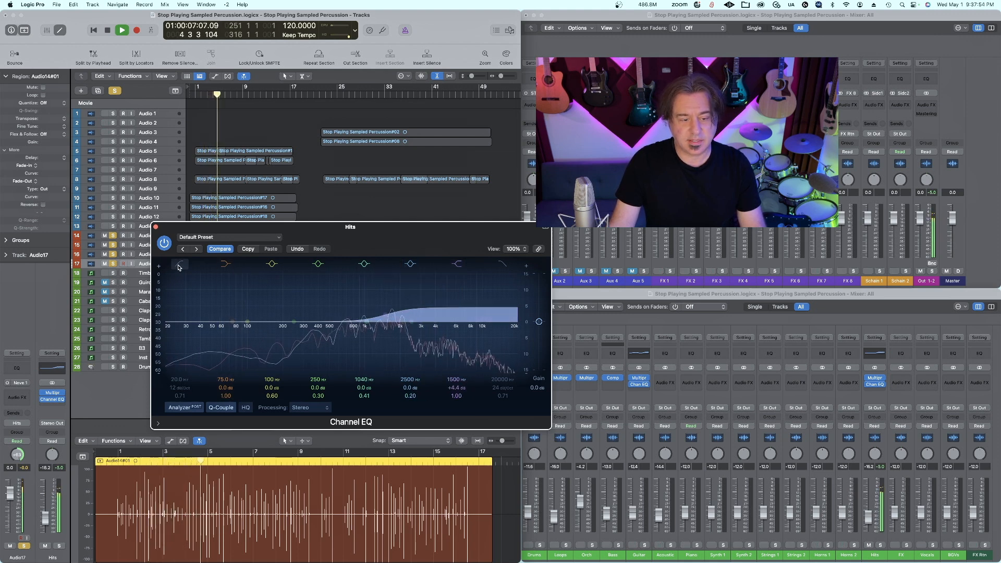
left_click_drag(171, 397, 172, 363)
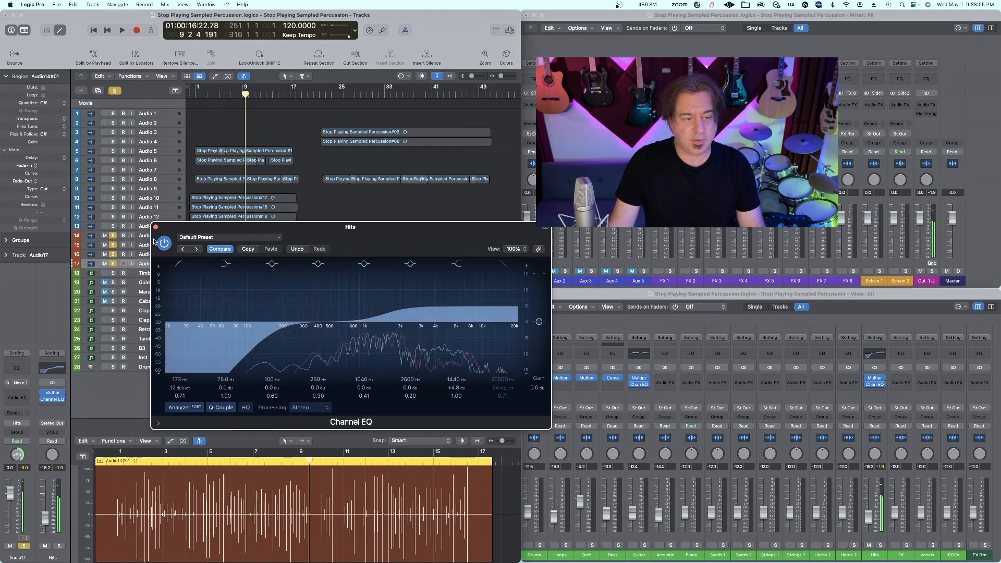
left_click(155, 227)
In the Hits bus Multipressor, raise band 4's gain make-up to about 4 dB and lower the output to about -7.2 dB
left_click(876, 378)
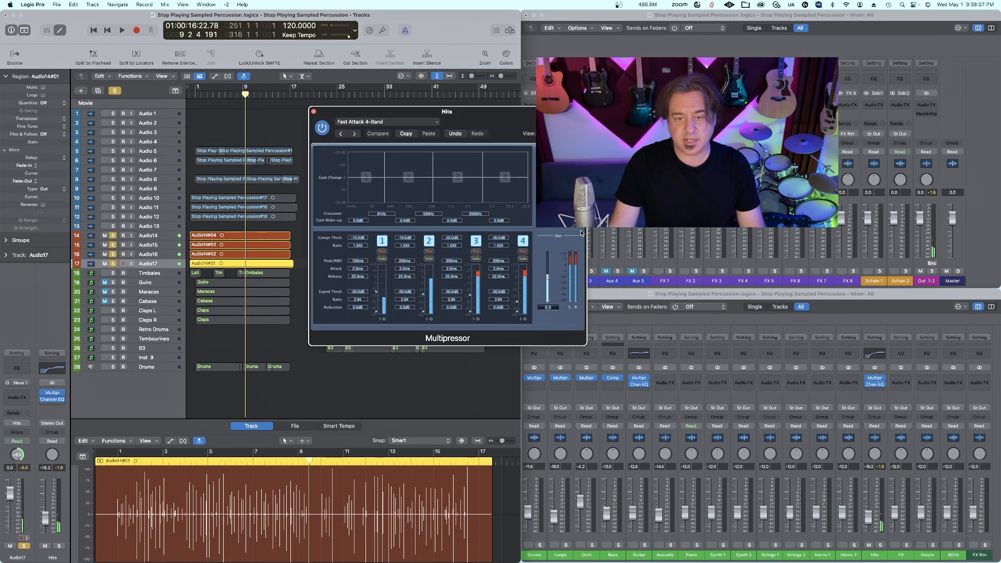
left_click_drag(489, 115, 356, 166)
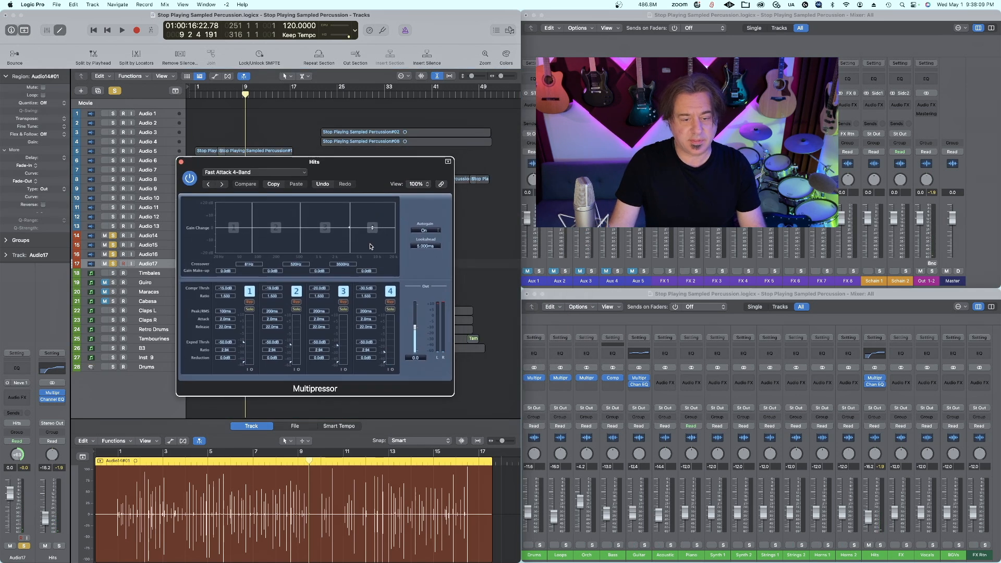
key("space")
left_click_drag(370, 229, 369, 224)
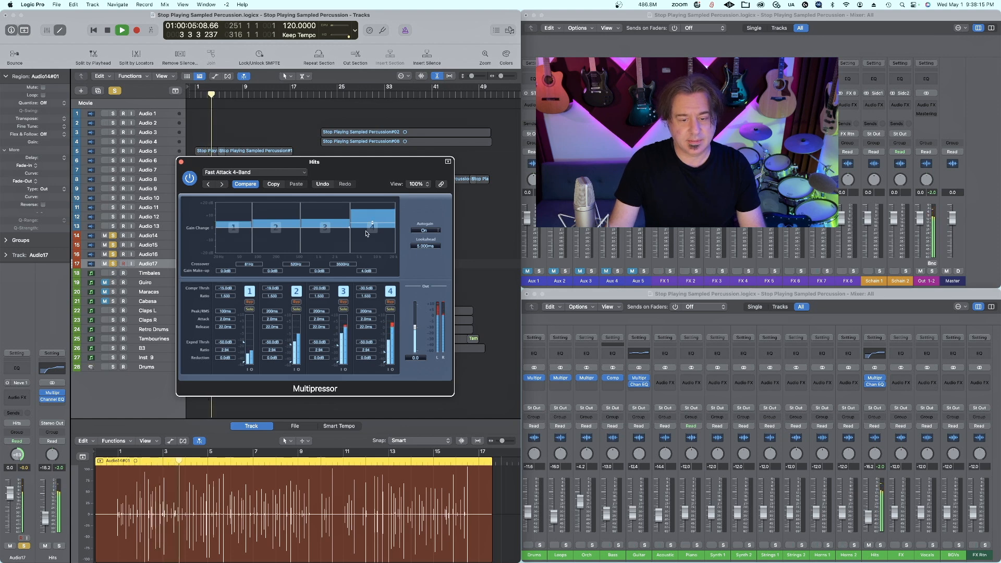
left_click_drag(415, 330, 411, 338)
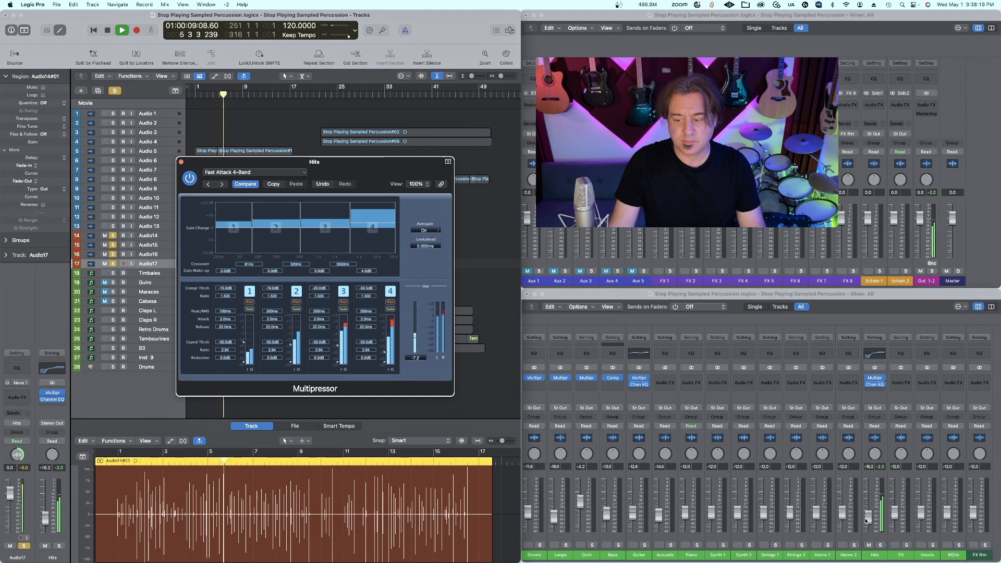
Set the Hits bus fader to -13.4 dB, stop playback, and close the Multipressor
left_click_drag(868, 516, 868, 515)
key("space")
left_click(180, 162)
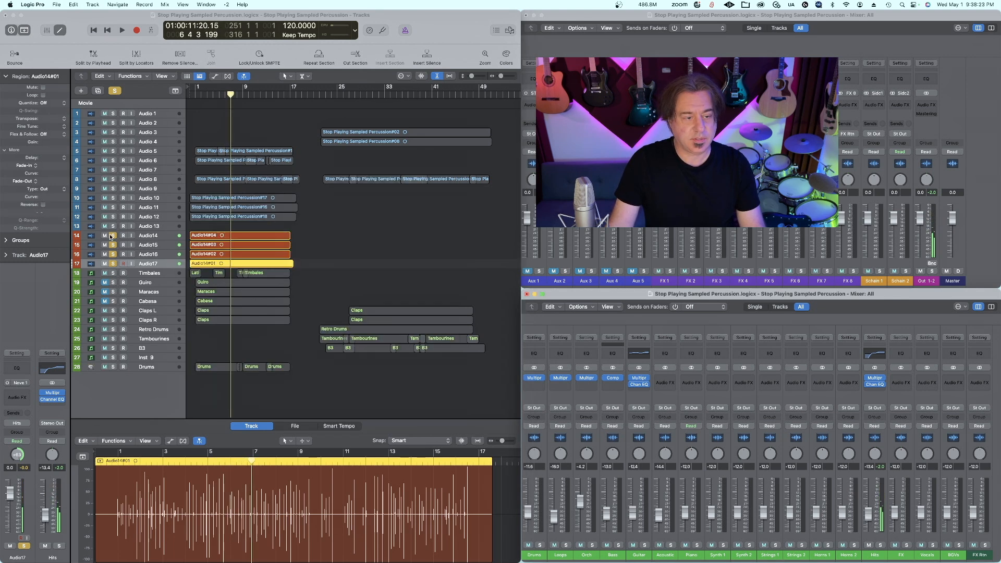
Unsolo the live clap tracks Audio14 to Audio17 and mute the sampled Claps L and Claps R tracks
left_click_drag(114, 235, 113, 264)
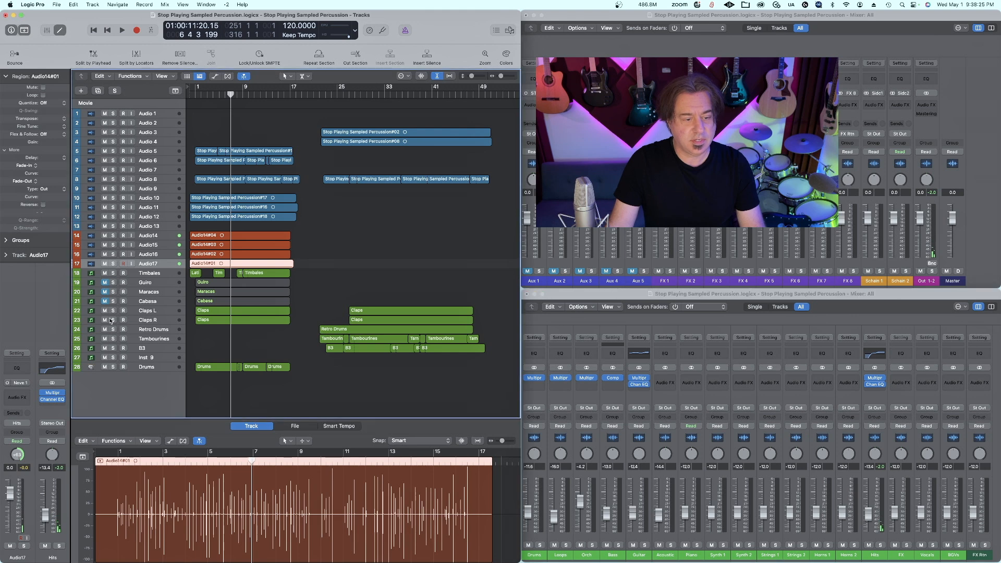
left_click_drag(106, 314, 105, 322)
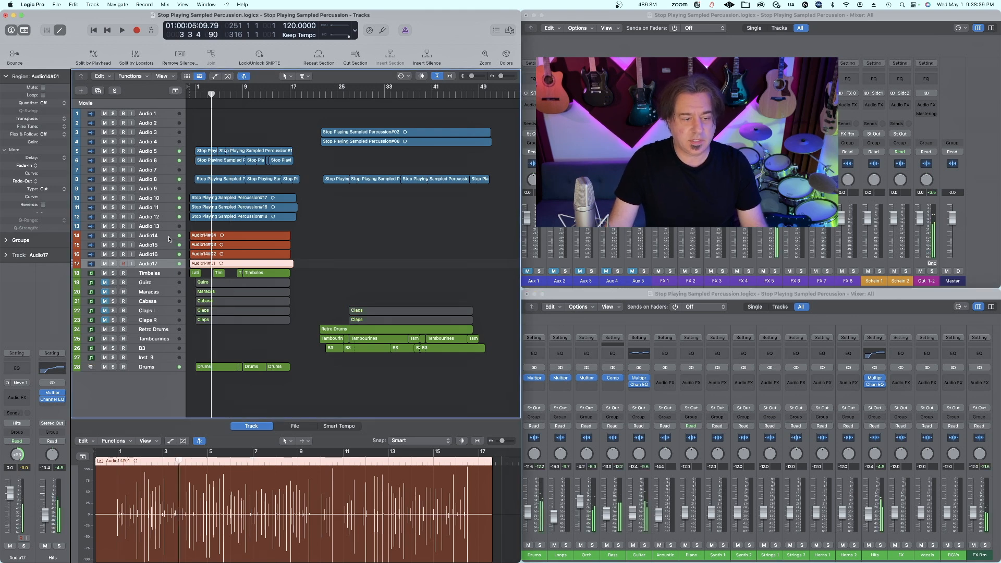
Send Audio14 to Audio17 together to the FX 8 Space Designer reverb using 1.2s Echo Place, and audition the claps soloed
left_click(169, 239, "shift")
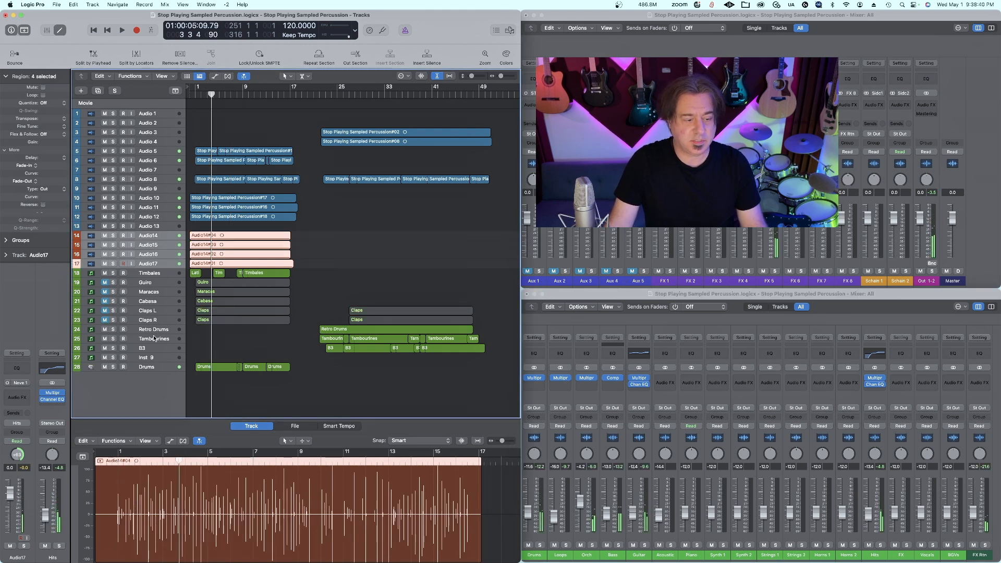
left_click(5, 424)
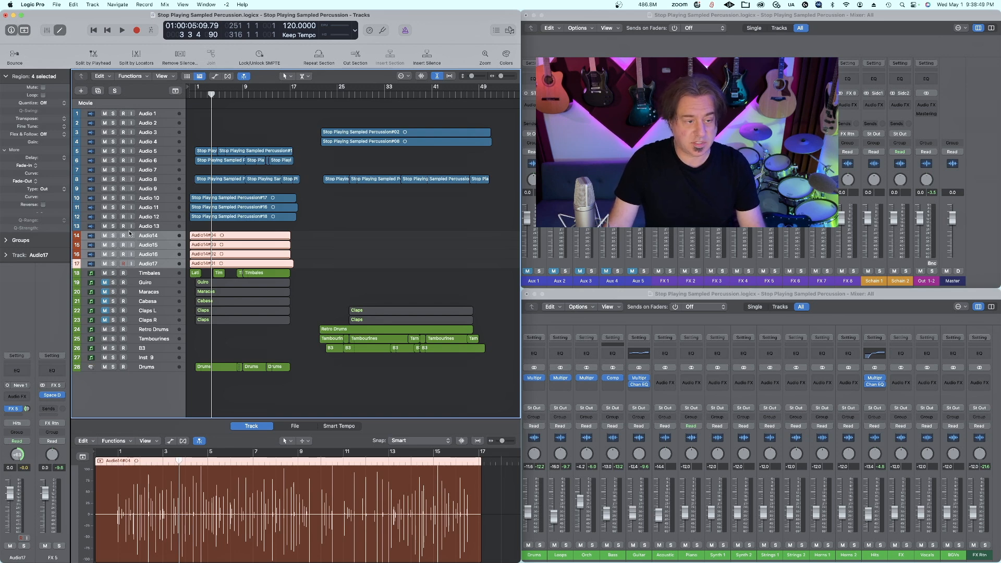
left_click(114, 236)
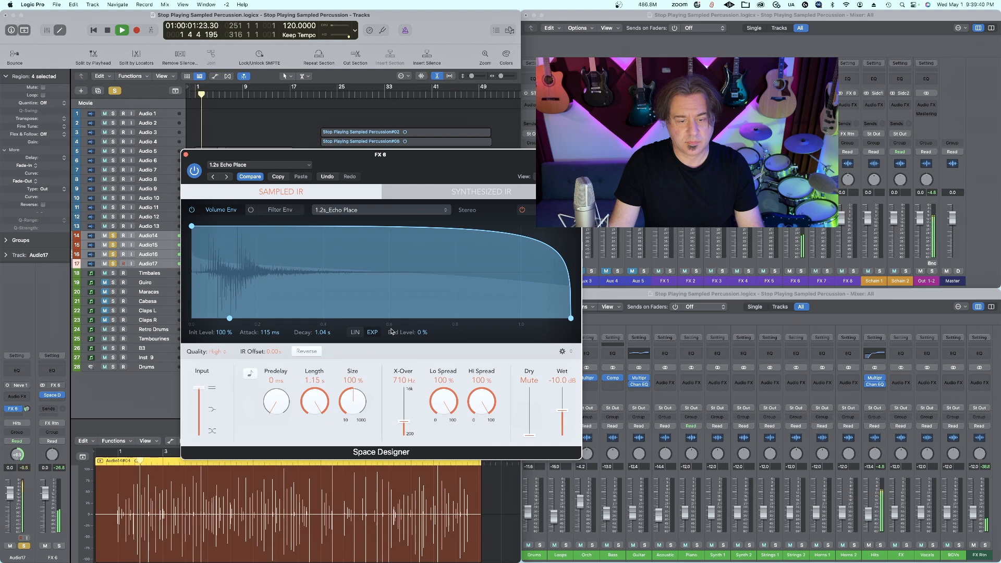
key("space")
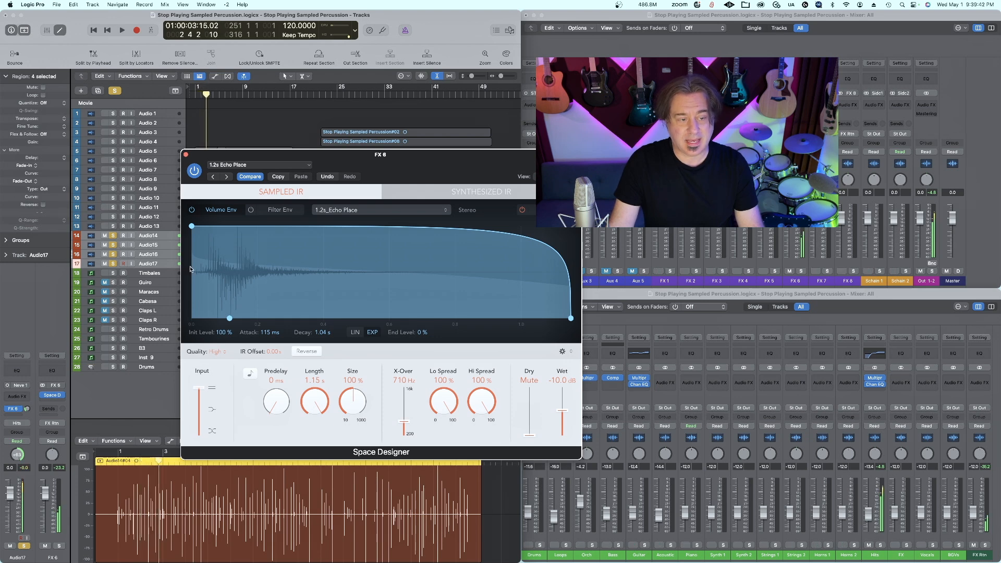
Unsolo the live clap tracks, listen to them with reverb in the full mix, and close Space Designer
left_click(114, 235)
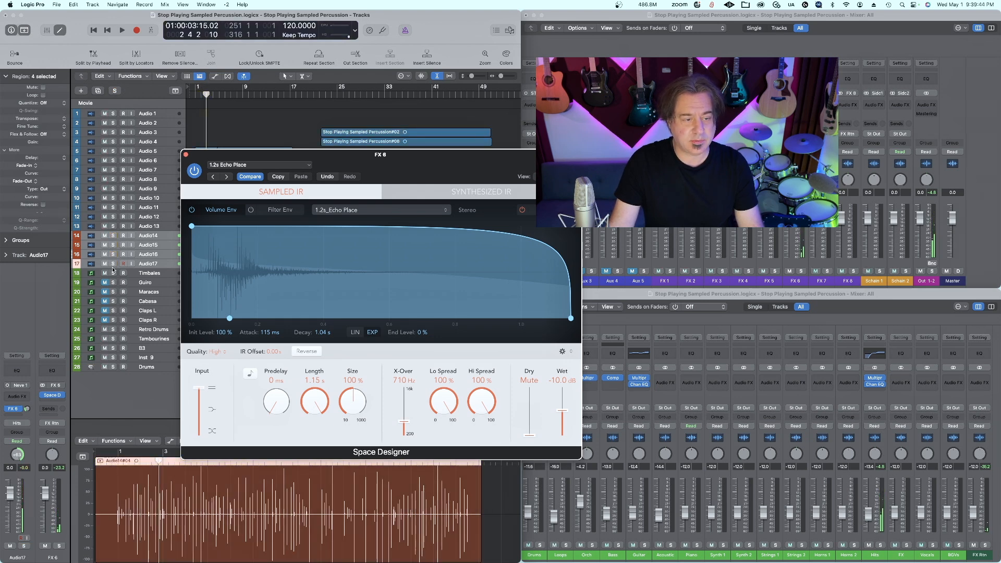
key("space")
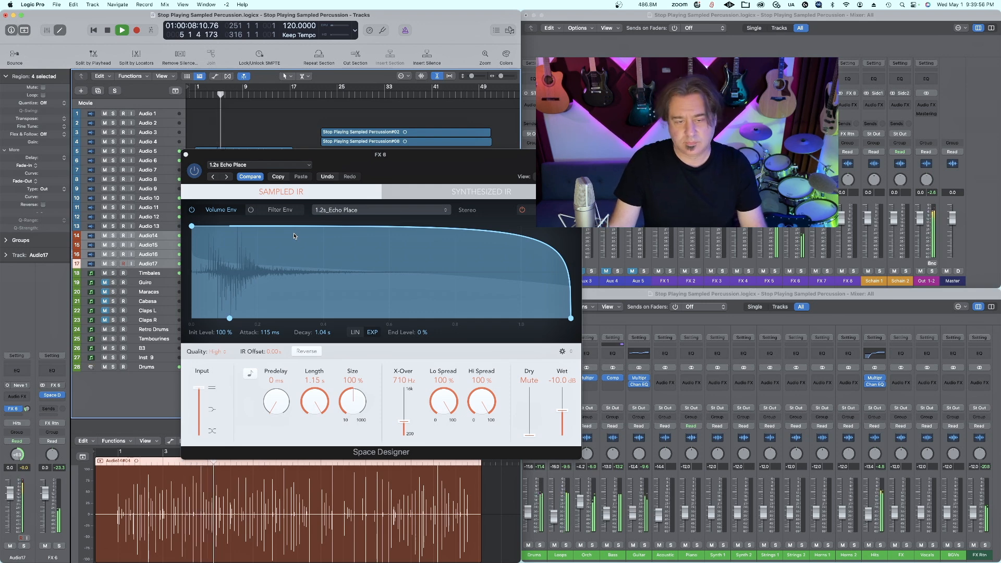
key("space")
left_click(185, 154)
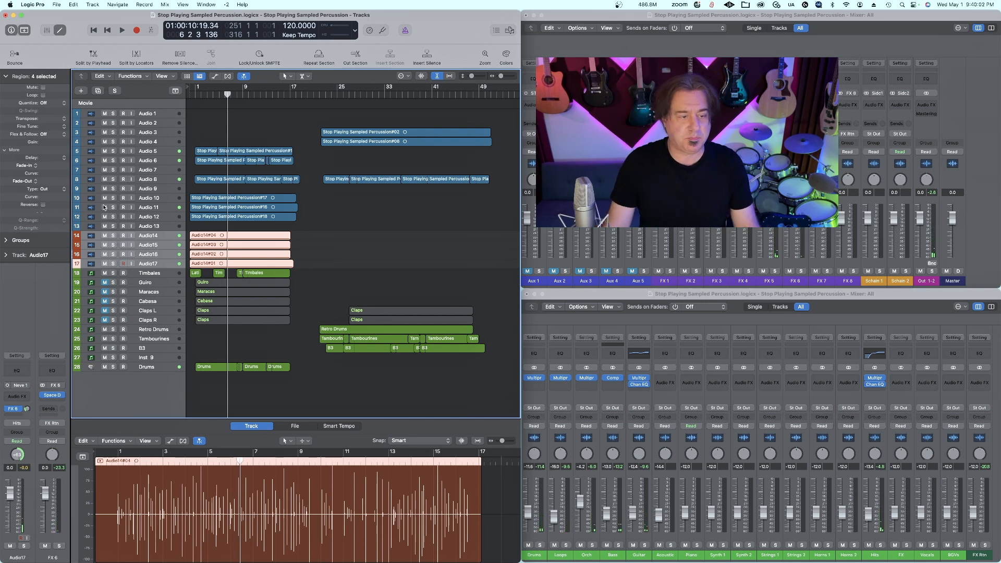
Mute the live percussion and clap tracks, unmute the sampled Guiro, Maracas, Cabasa and Claps tracks, and listen to the MIDI version
left_click_drag(104, 197, 109, 321)
left_click_drag(104, 282, 105, 321)
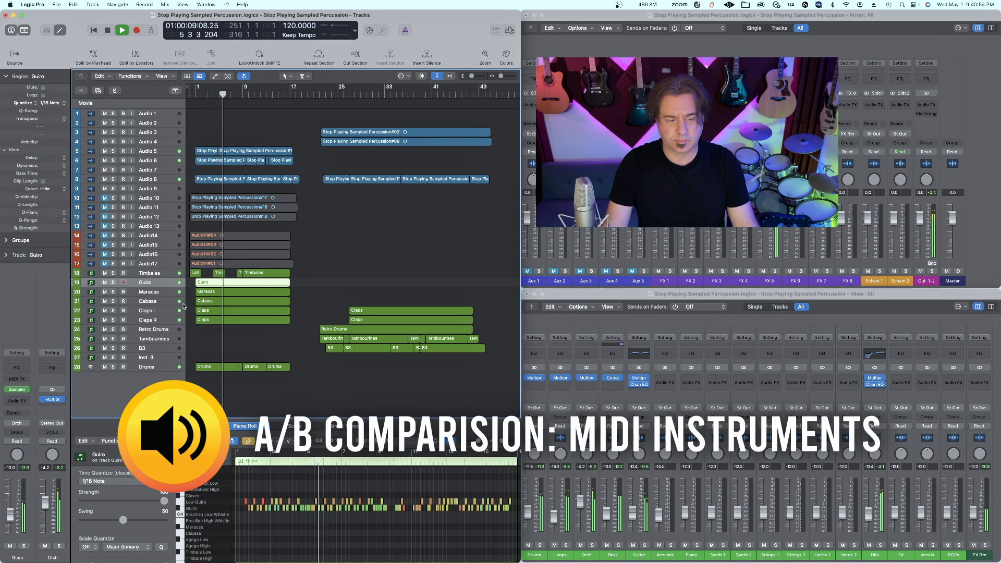
key("space")
Mute the sampled Guiro through Claps R tracks again, unmute the live percussion and clap tracks, and play from the start
left_click(105, 283)
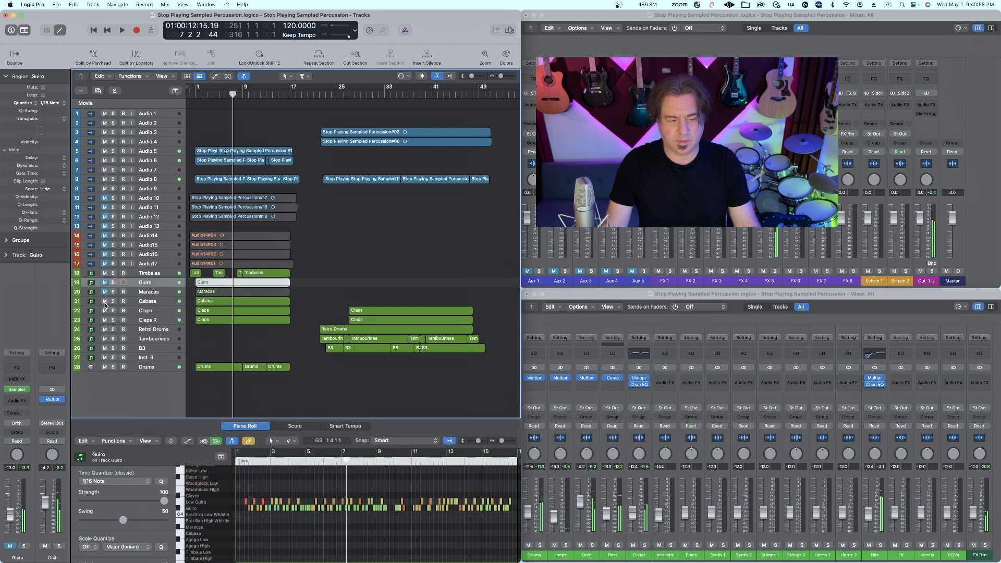
left_click(105, 329)
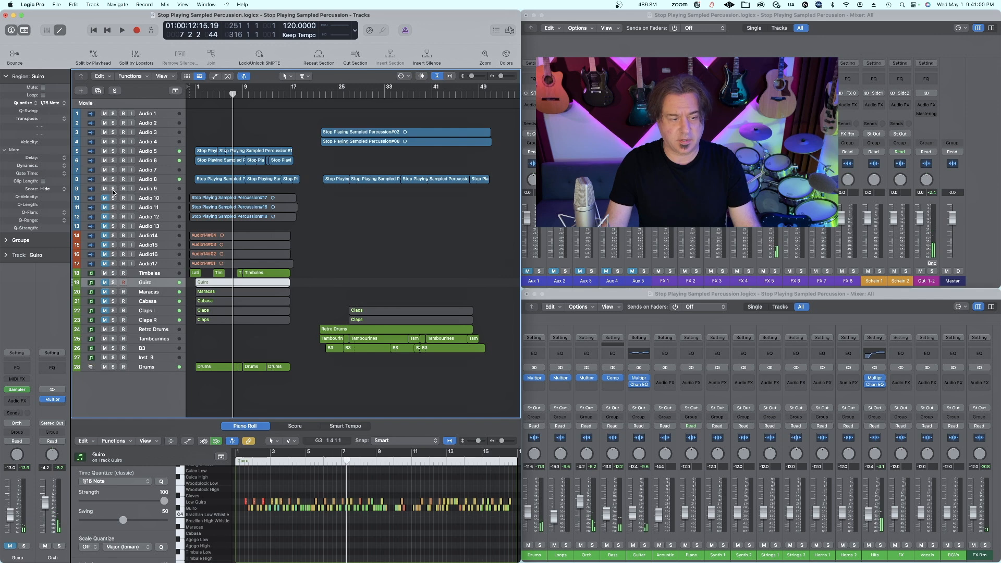
left_click_drag(102, 198, 103, 247)
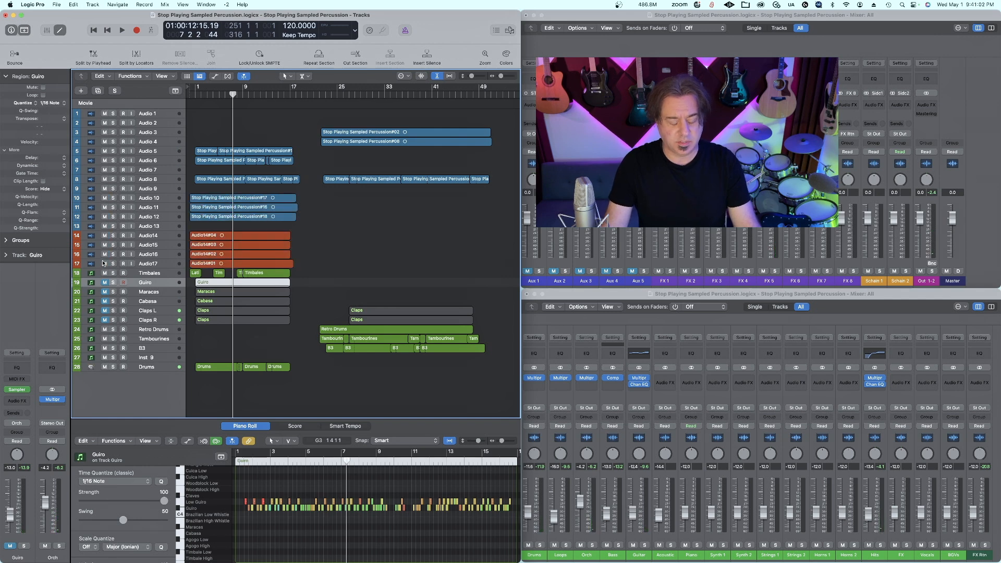
key("Return")
key("space")
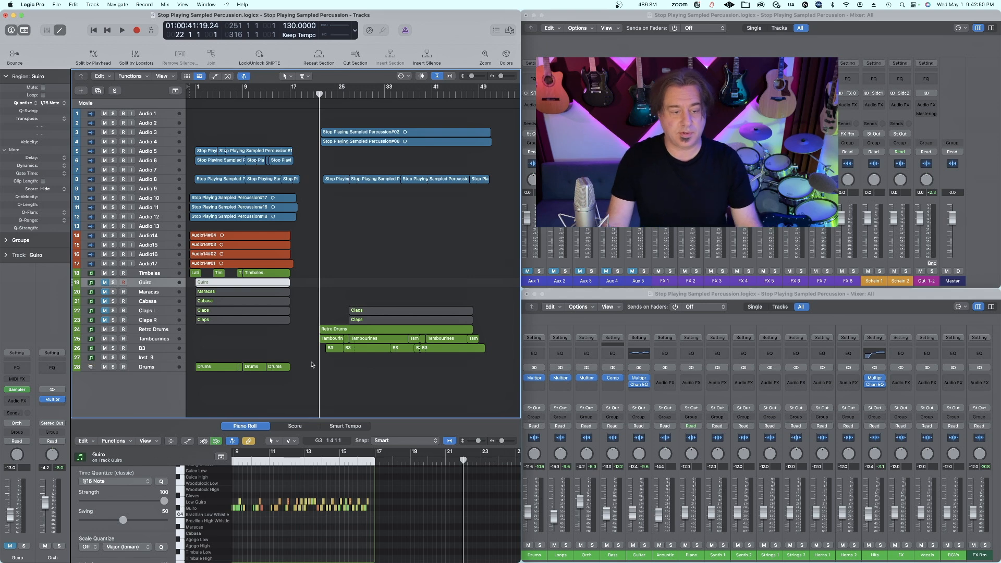
Unmute Claps L and Claps R and play the second arrangement from bar 22
left_click_drag(106, 312, 106, 320)
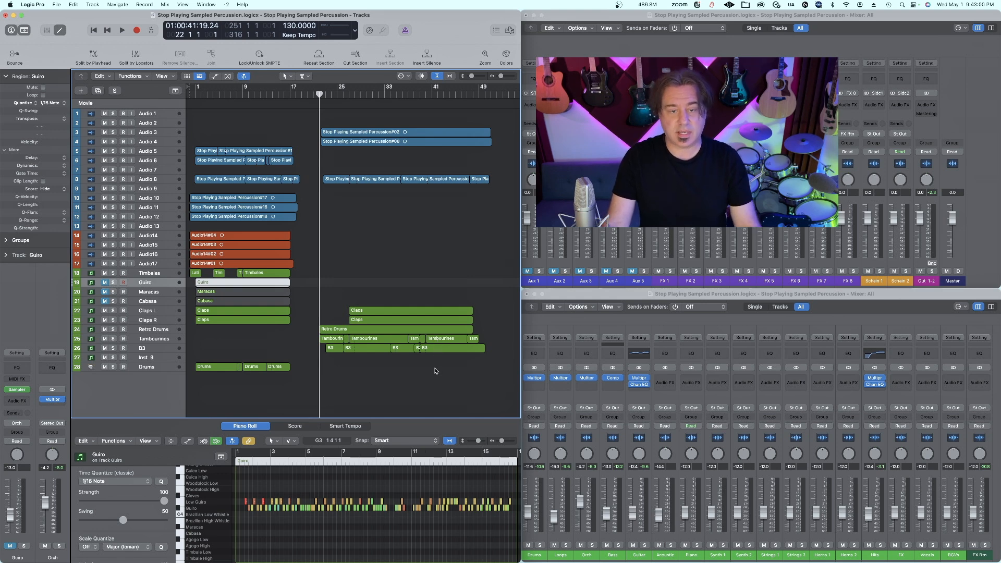
key("space")
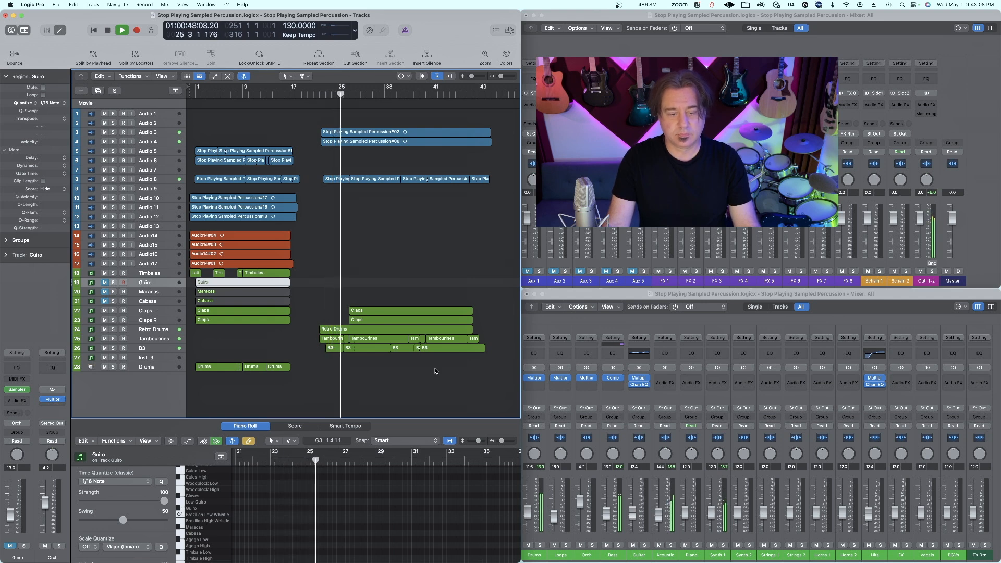
Select the Tambourines track and solo it to audition its sampled part in the second arrangement
left_click(176, 339)
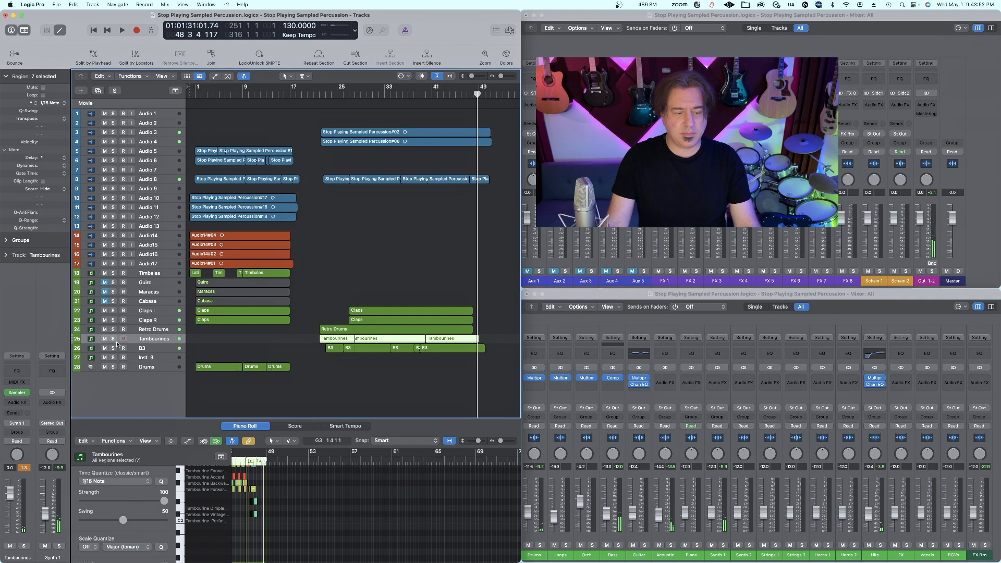
left_click(112, 339)
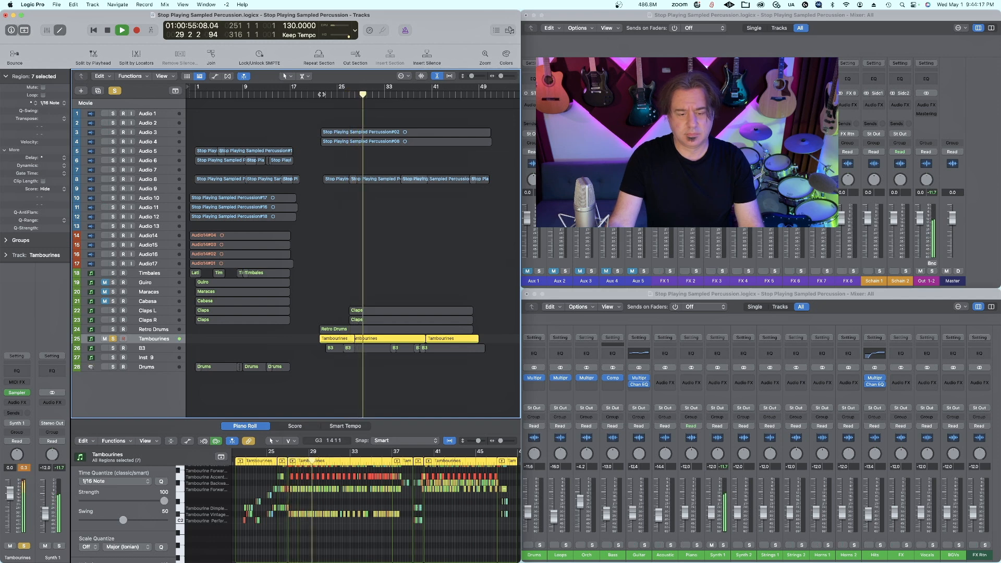
Unsolo the Tambourines track, solo Claps L and Claps R, and play the sampled claps from about bar 27
key("space")
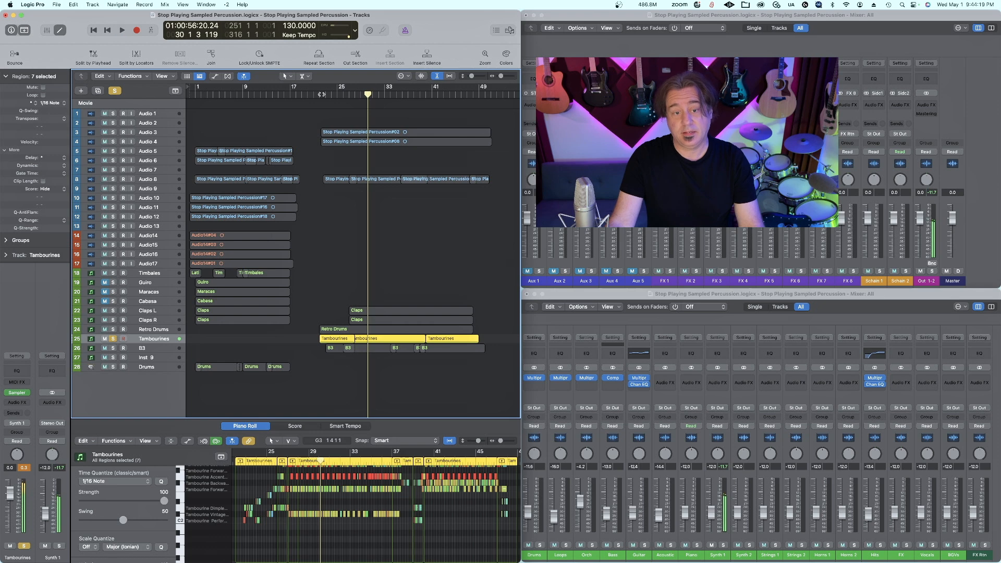
left_click(112, 338)
left_click_drag(110, 315, 111, 322)
key("space")
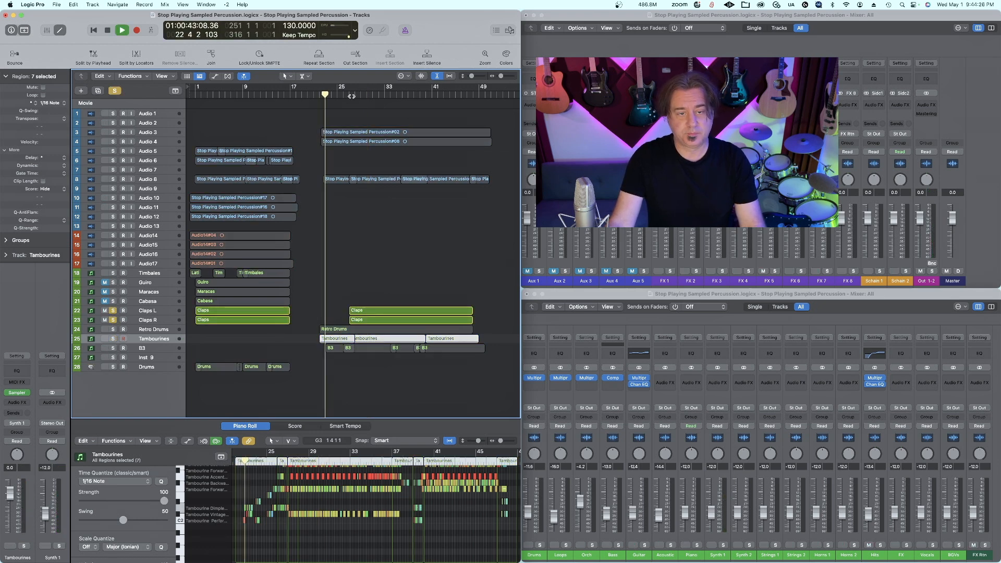
left_click(351, 96)
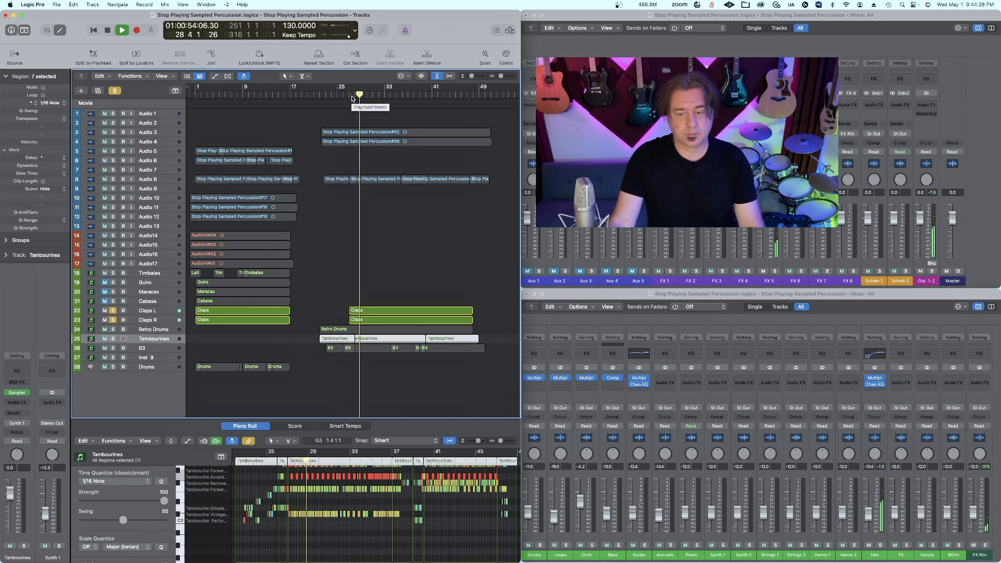
key("space")
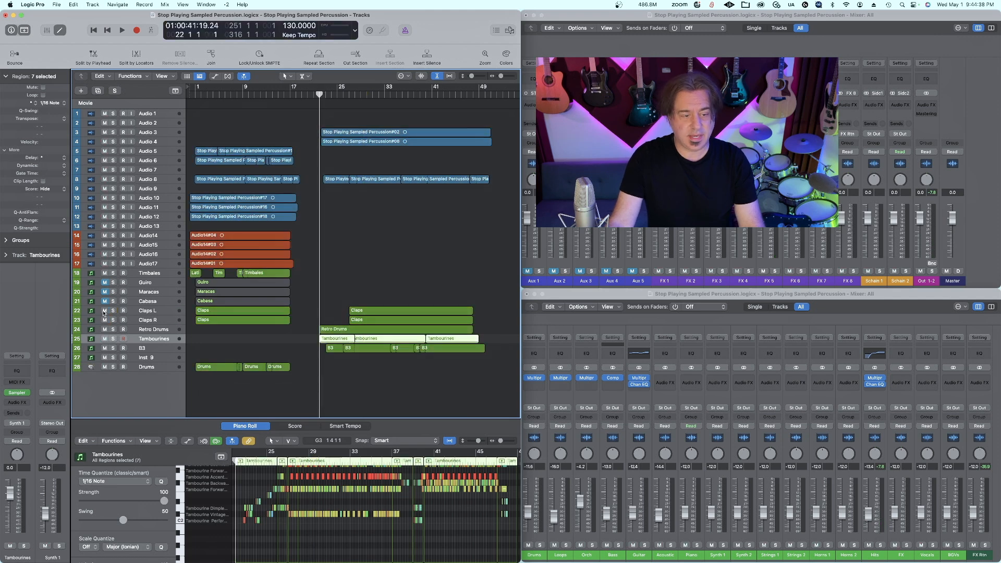
Mute the sampled Claps L, Claps R and Tambourines tracks
left_click(104, 310)
left_click(105, 320)
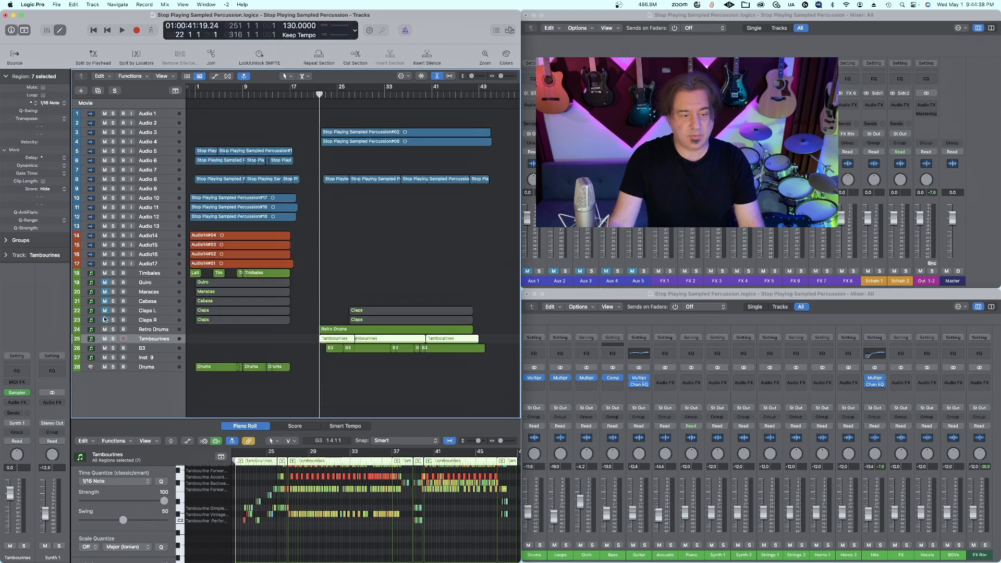
left_click(105, 339)
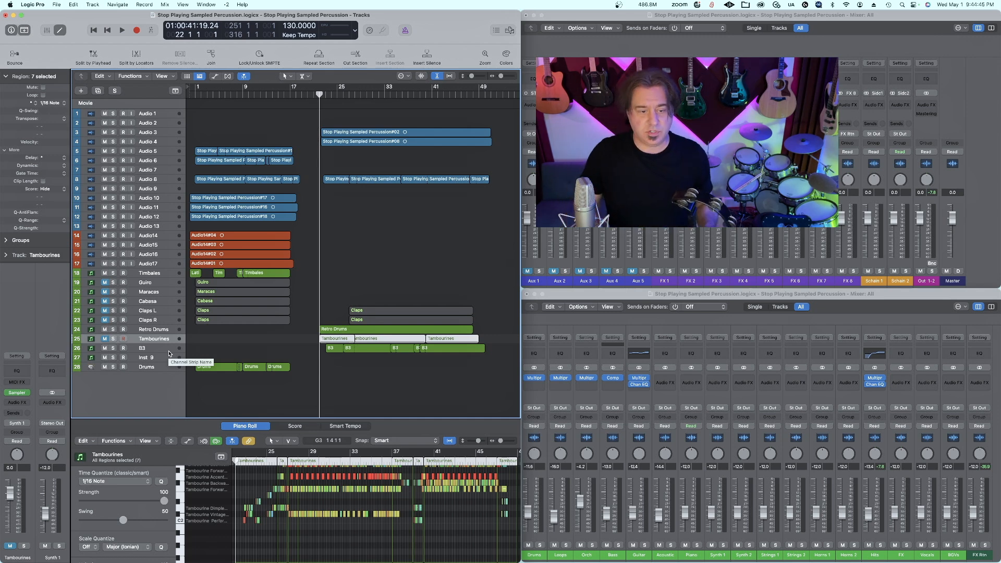
Record a live tambourine take on Audio 9 through the second arrangement, from bar 22 to about bar 50
left_click(158, 190)
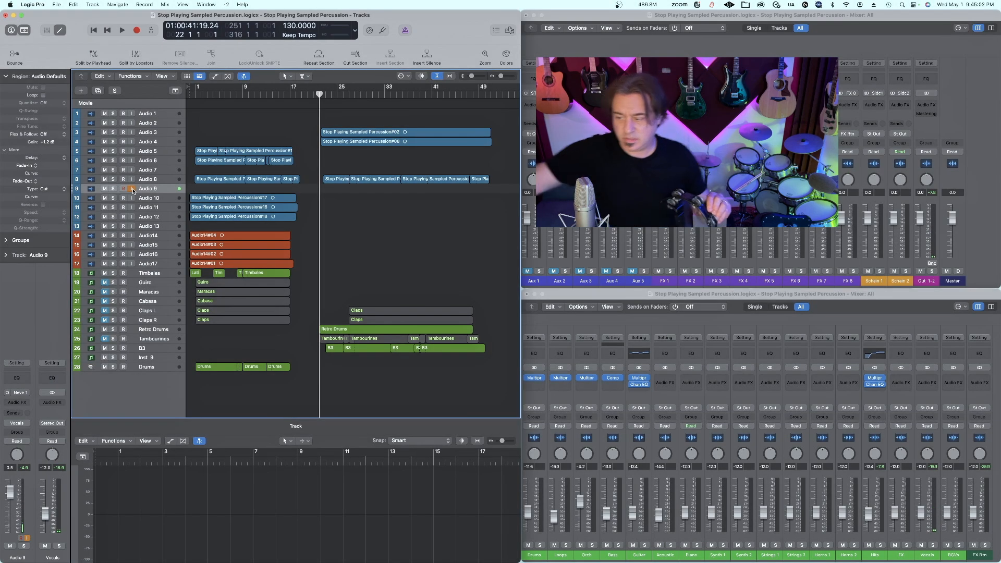
key("r")
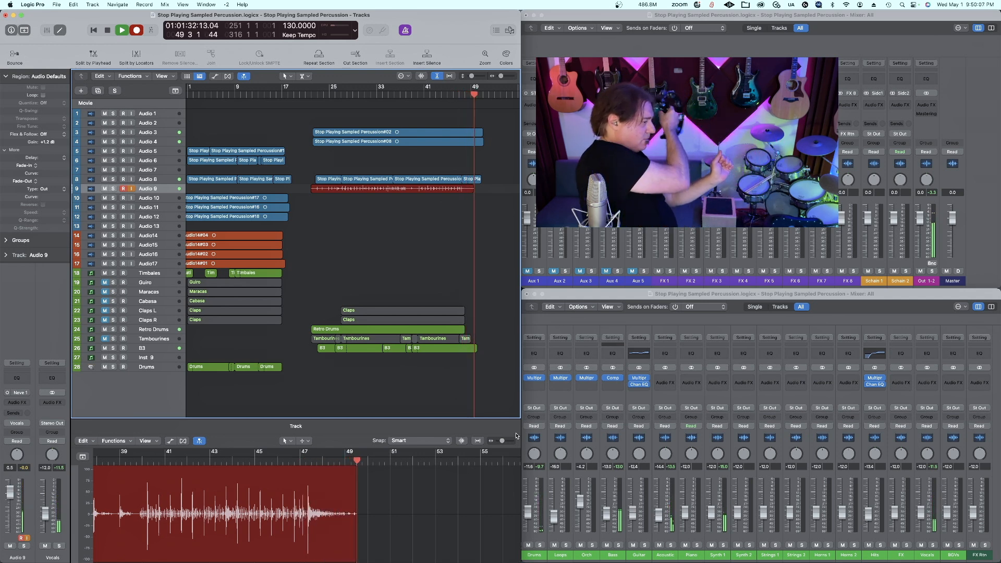
key("space")
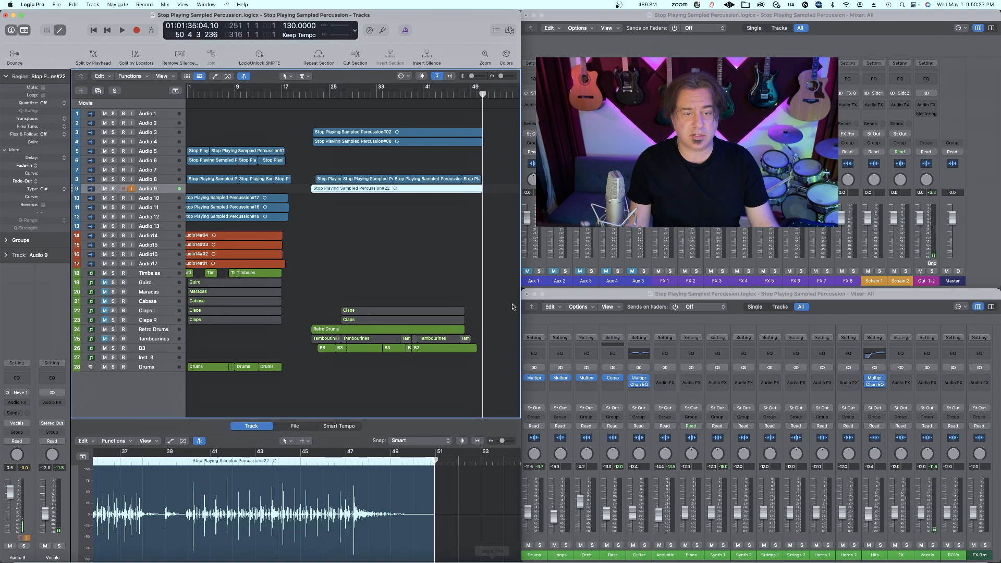
Move the tambourine take from Audio 9 to Audio 13 and route that track's output to Bus 7 (Piano)
left_click_drag(395, 190, 394, 228)
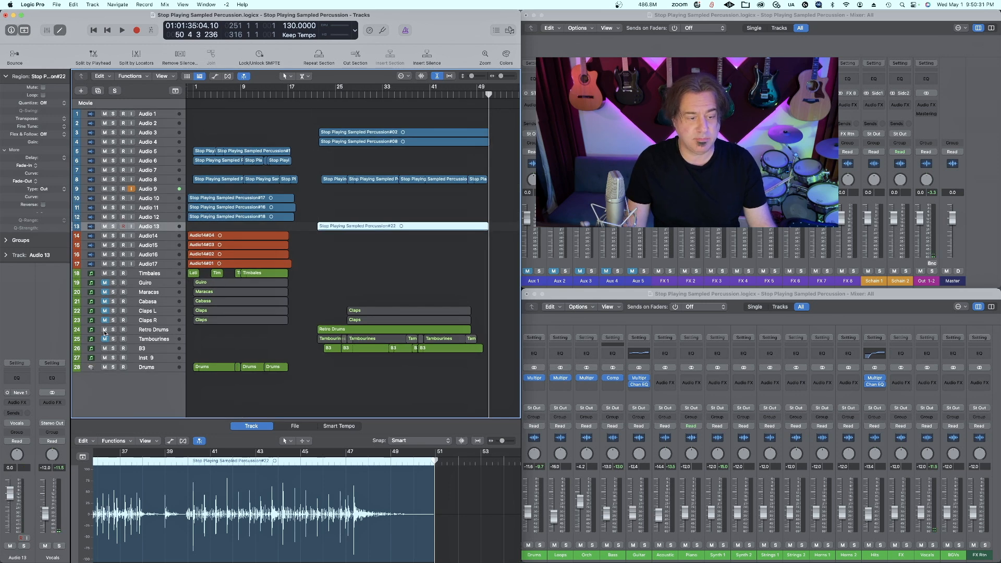
left_click(316, 97)
left_click(17, 423)
mouse_move(31, 456)
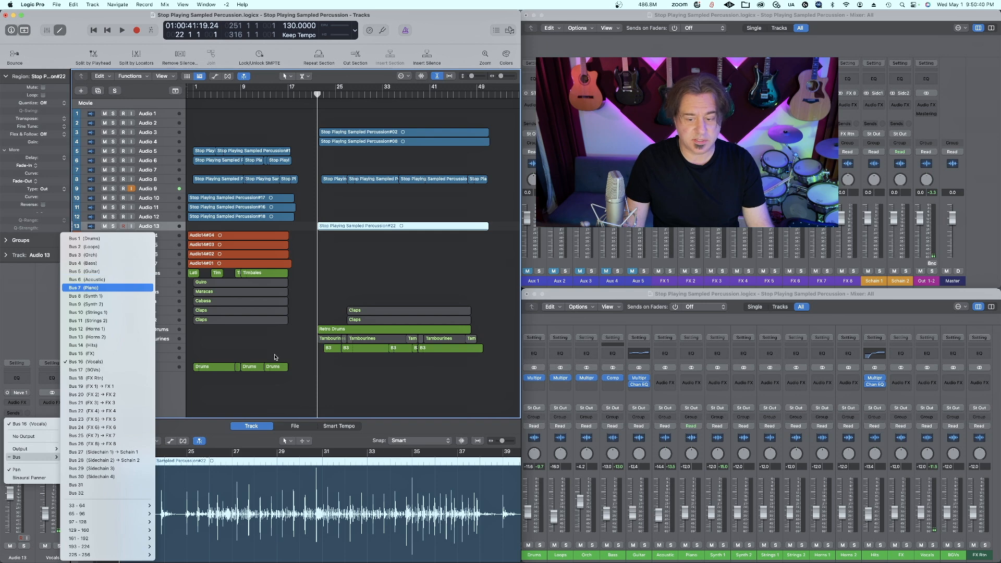
left_click(82, 288)
During playback from bar 22, set the Piano bus level to -6.4 and add a raised FX 6 send to Audio 13
key("space")
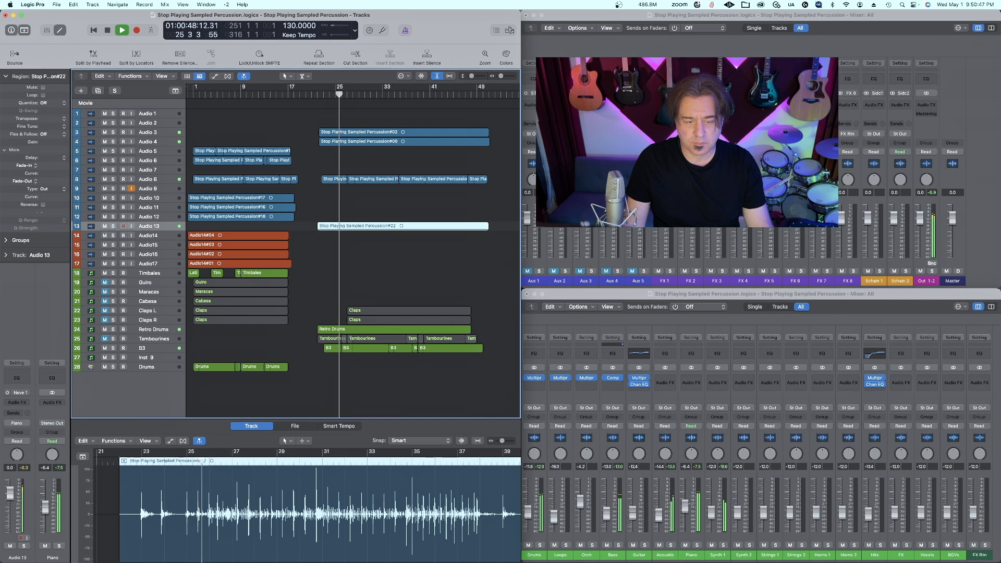
left_click(689, 505)
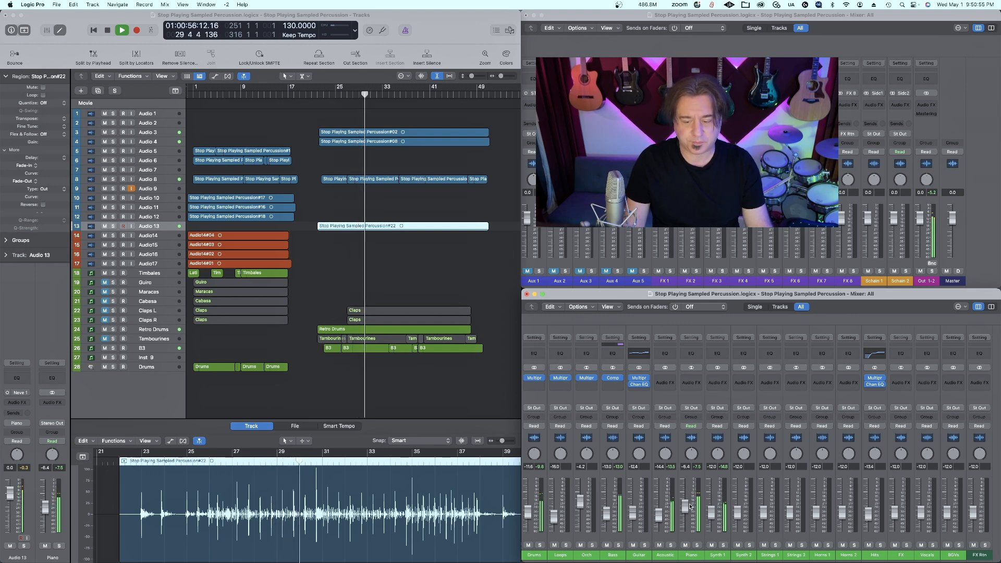
left_click(17, 413)
mouse_move(20, 426)
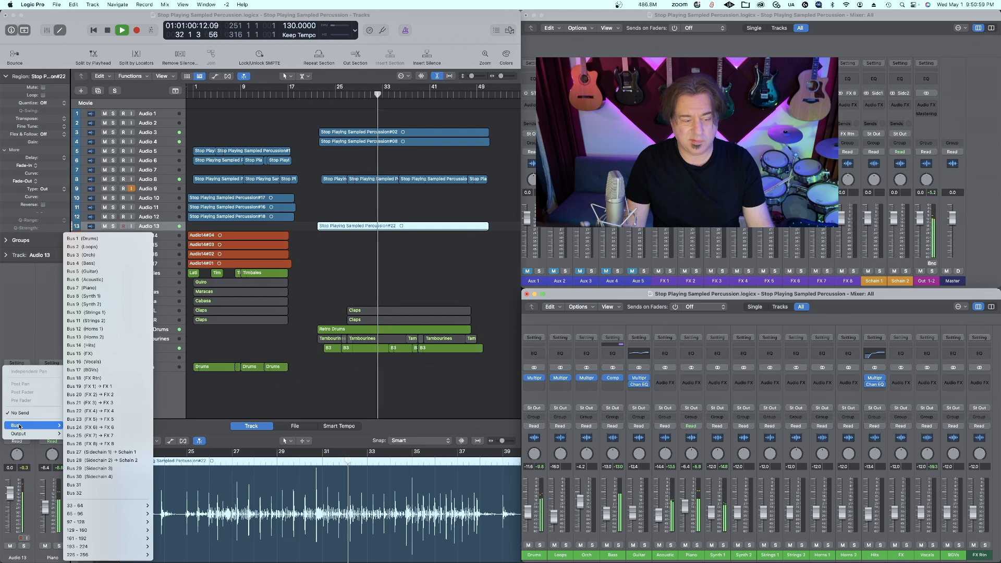
left_click(93, 427)
left_click_drag(24, 389, 26, 375)
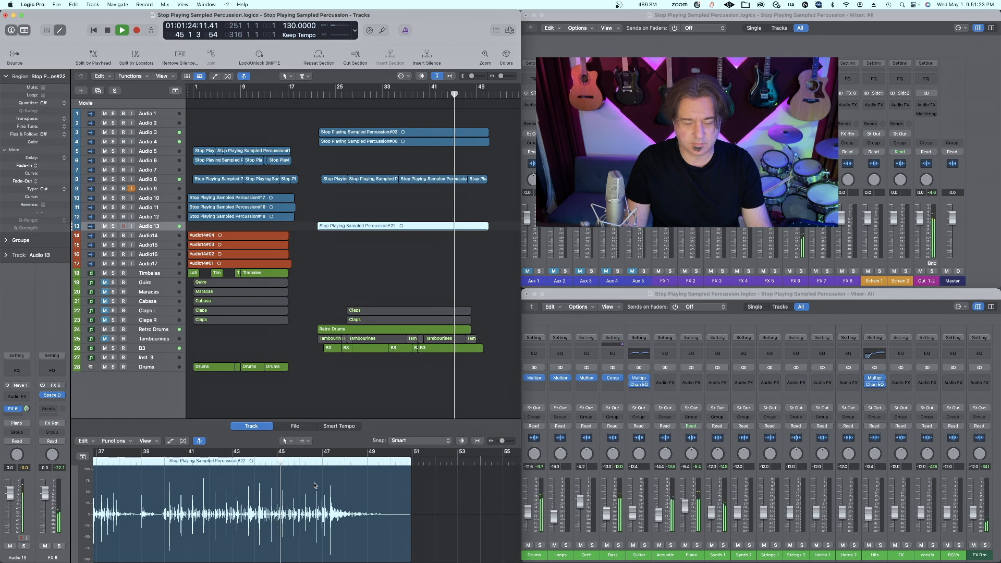
Trim the end of the tambourine region to about bar 49 and fade it out from about bar 47
left_click_drag(410, 466, 388, 554)
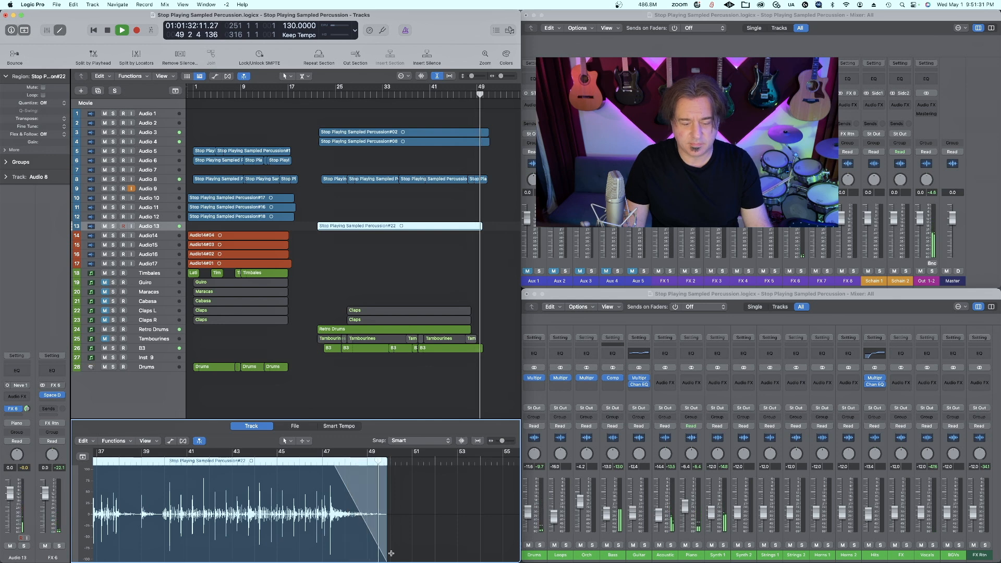
key("space")
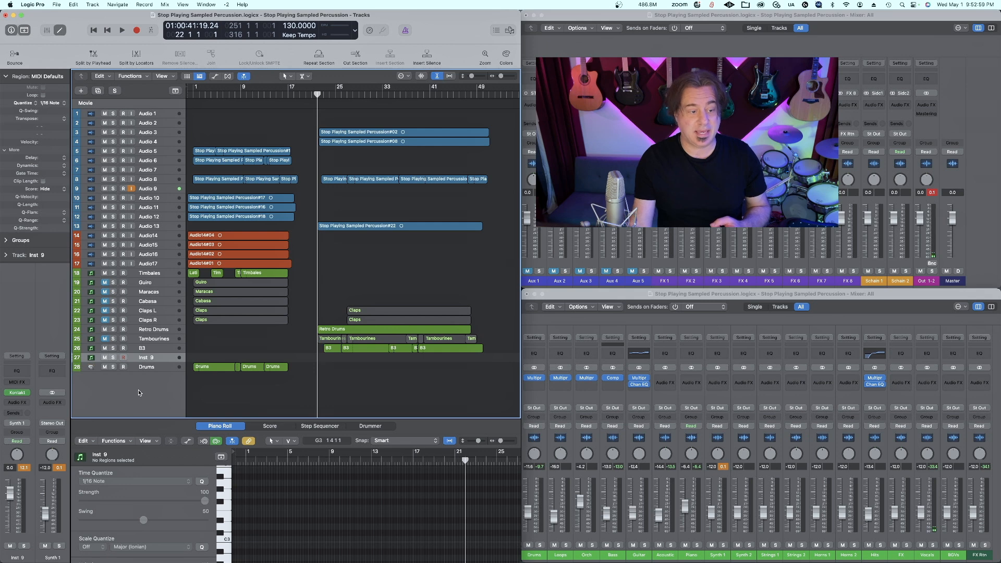
Open the Kontakt Handz clap instrument on Inst 9 and switch the Inst 9 region to Smart Quantize
left_click(18, 392)
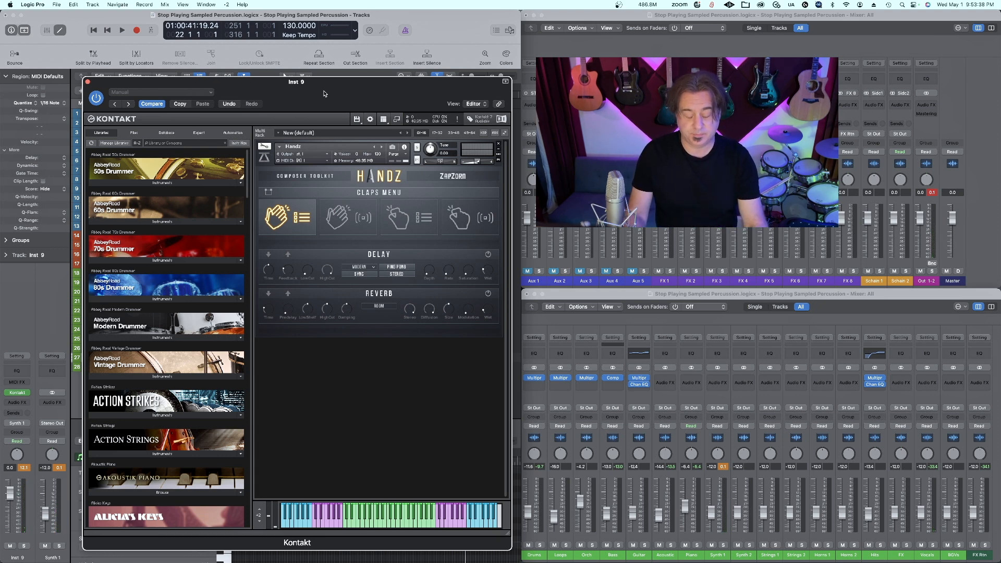
key("space")
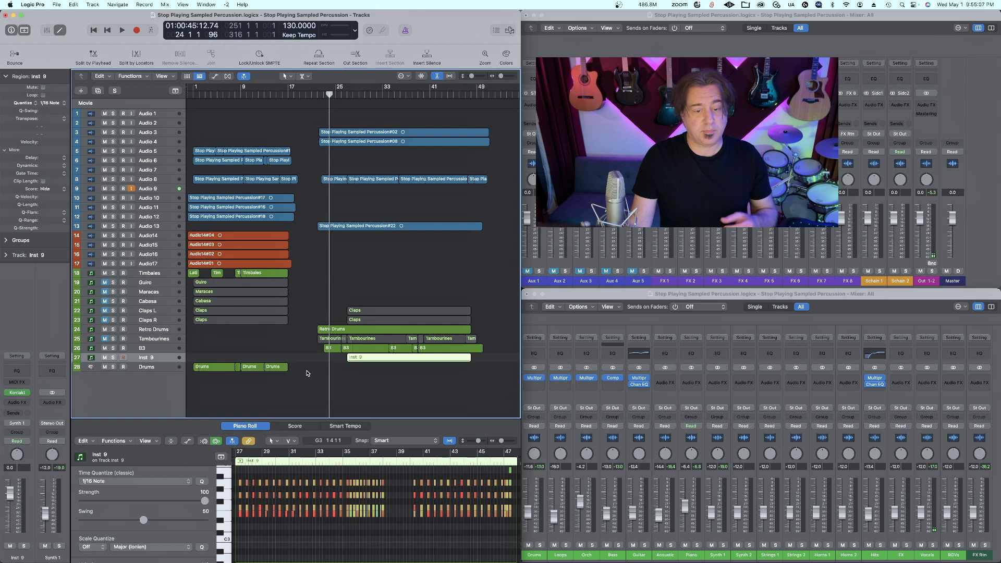
left_click(28, 101)
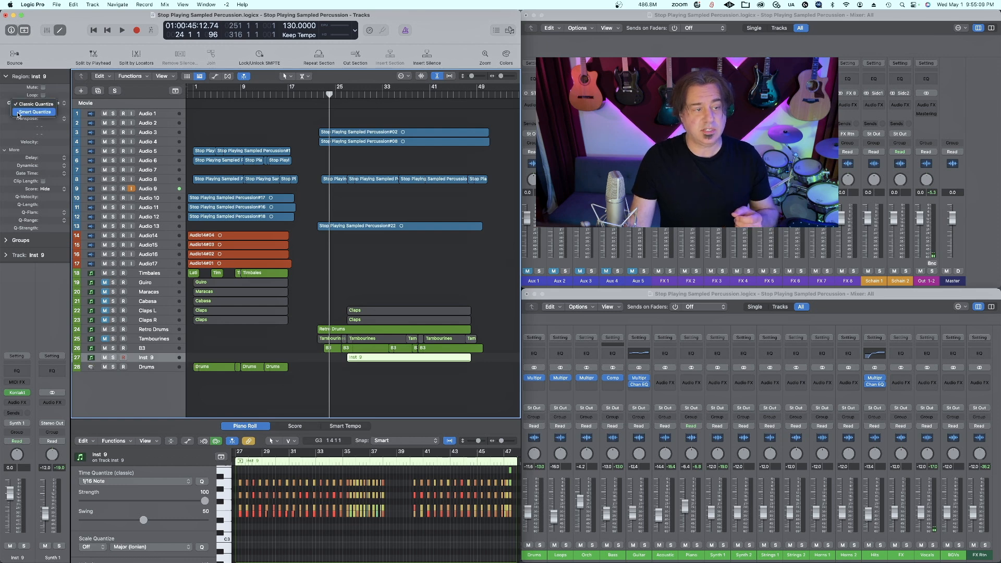
left_click(17, 115)
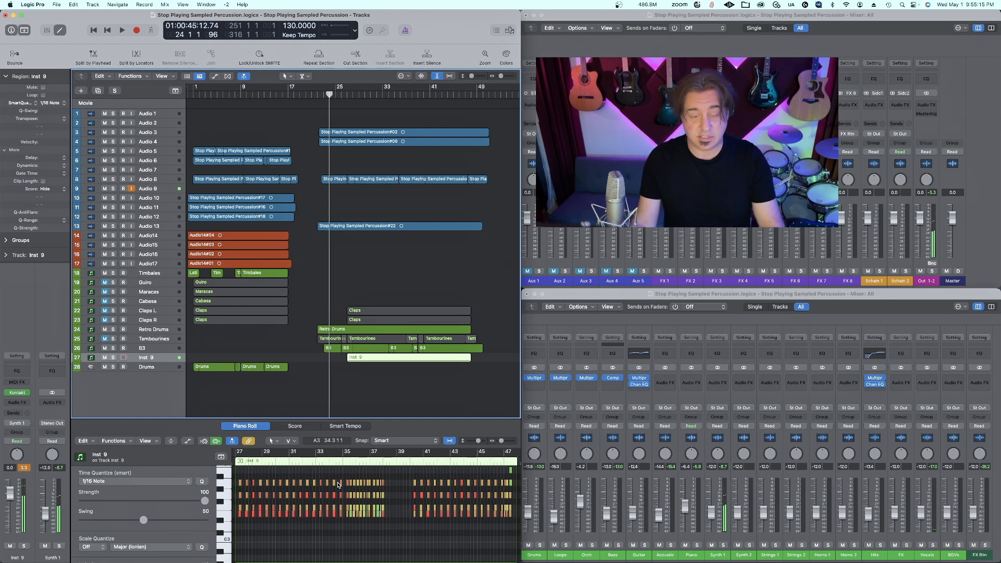
Route Inst 9 to Bus 14 (Hits), add an FX 6 send, and set its level to -8.8 during playback
left_click(27, 423)
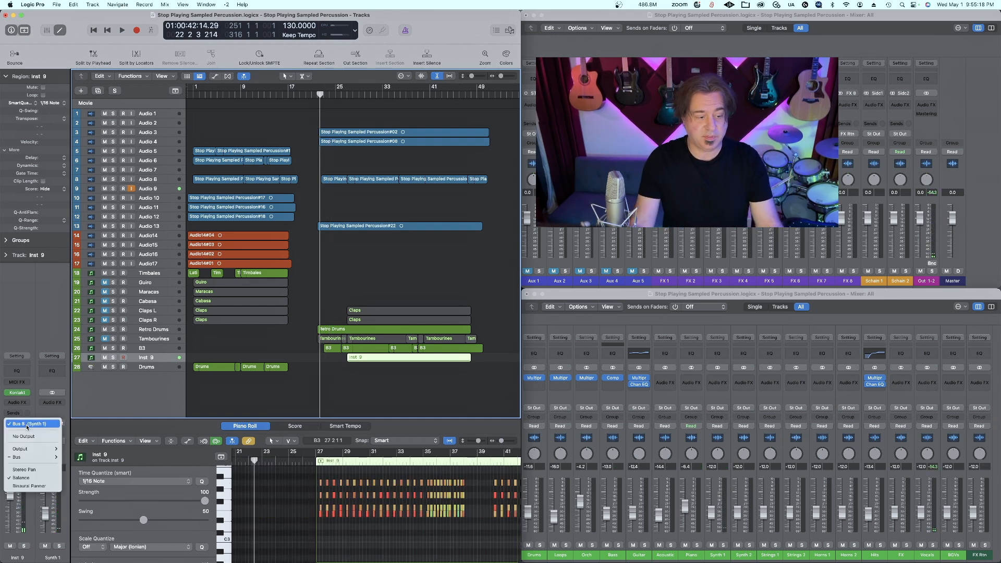
mouse_move(29, 457)
left_click(82, 345)
left_click(14, 413)
mouse_move(34, 424)
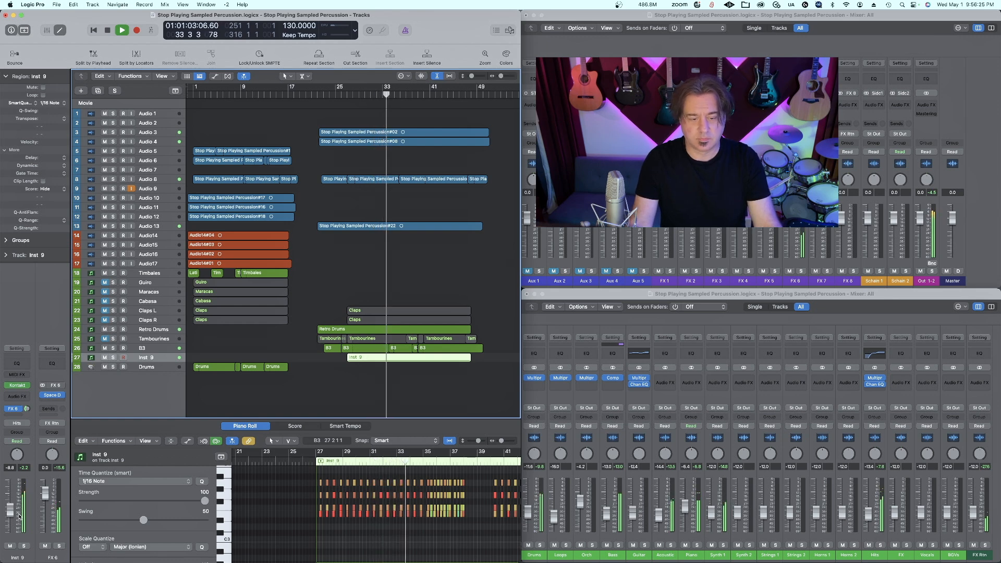
key("space")
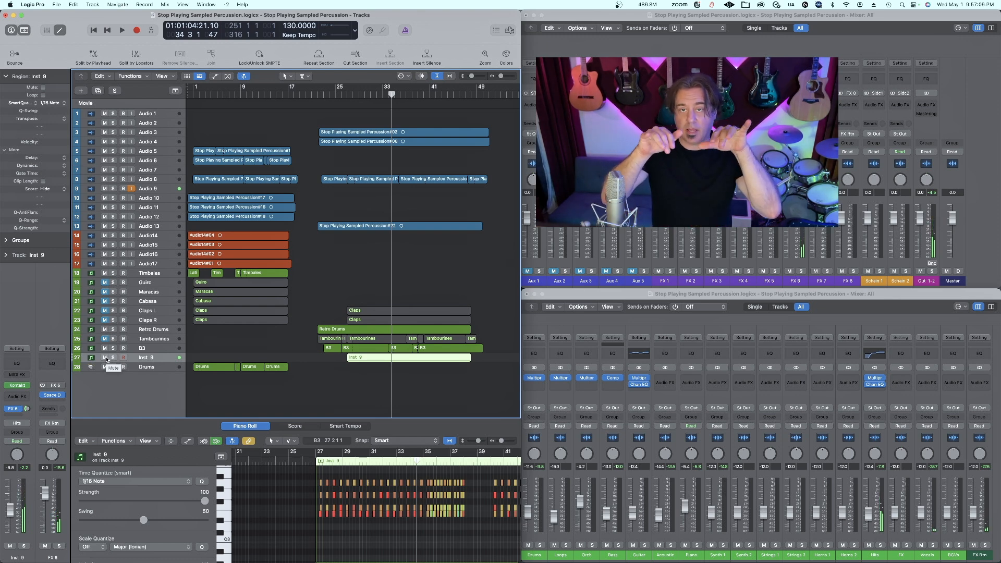
Mute Inst 9 and Audio 13, unmute Claps L, Claps R and Tambourines, and play the MIDI version from bar 22
left_click(105, 358)
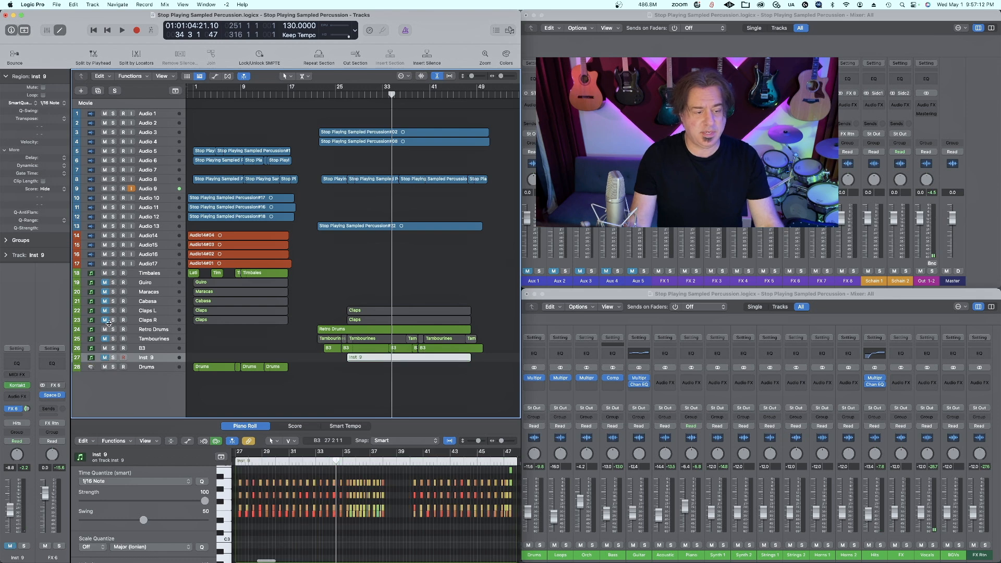
left_click(105, 226)
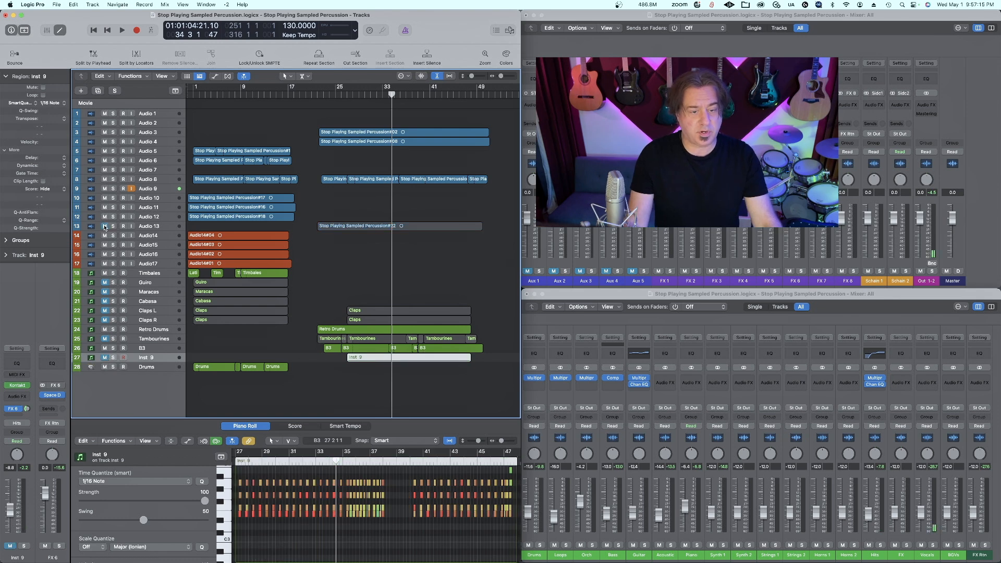
left_click_drag(104, 312, 103, 321)
left_click(104, 338)
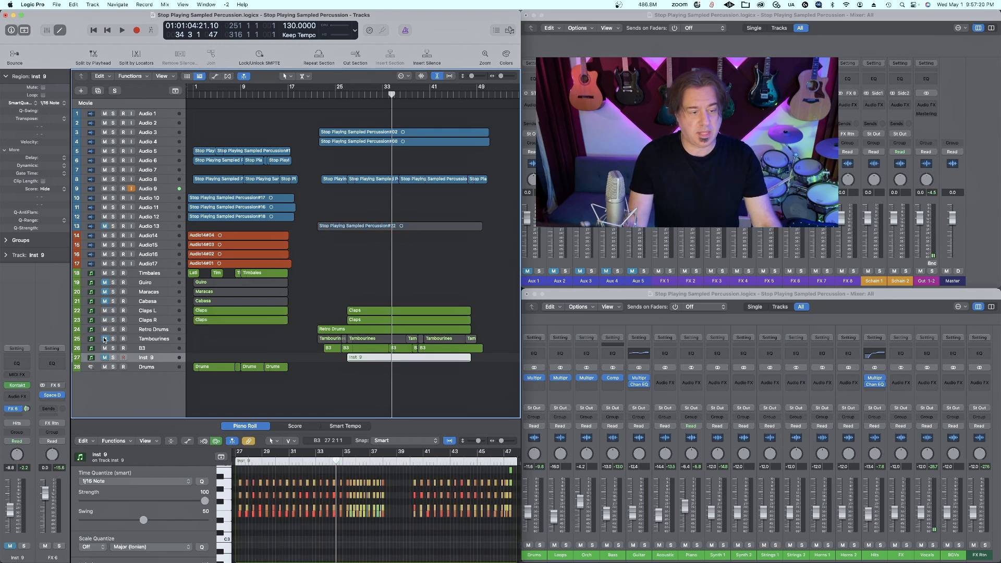
double_click(320, 96)
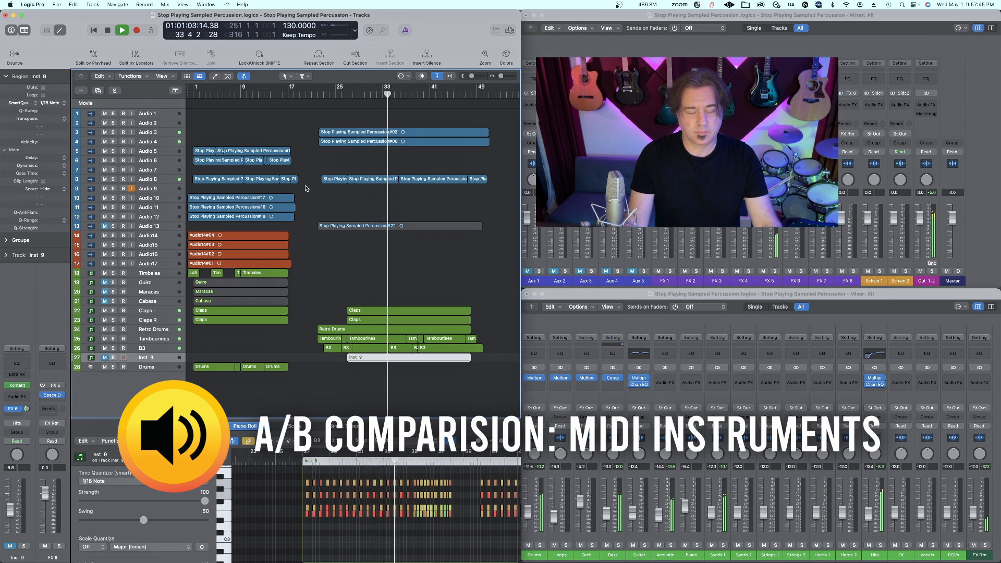
key("space")
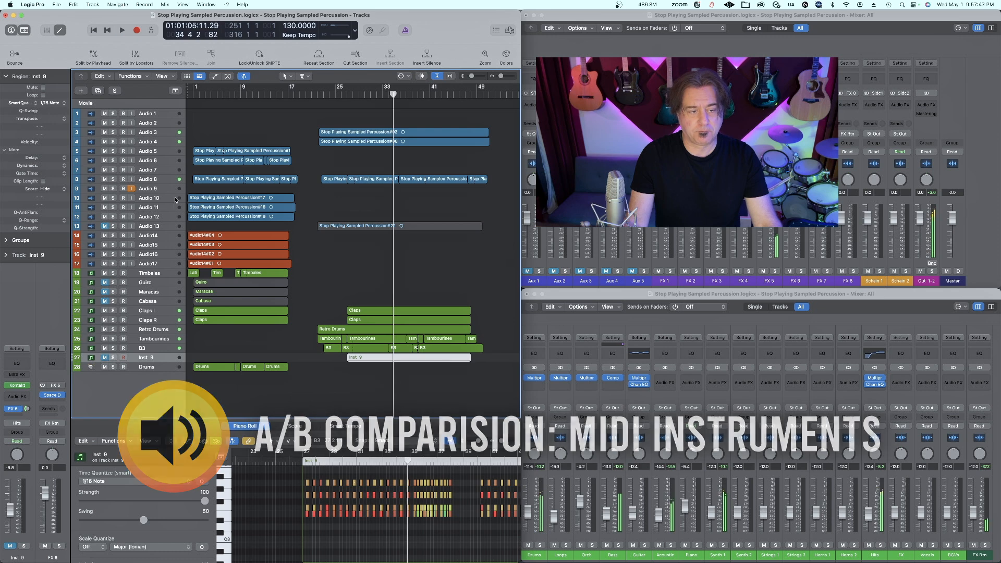
Turn off input monitoring on Audio 9, unmute Audio 13, and mute Claps L and Claps R
left_click(130, 188)
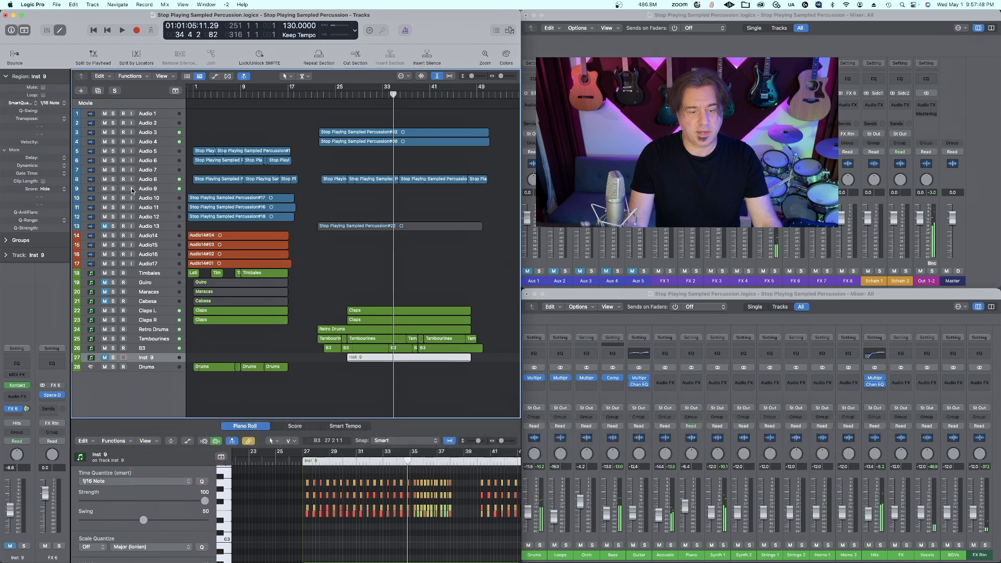
left_click(105, 225)
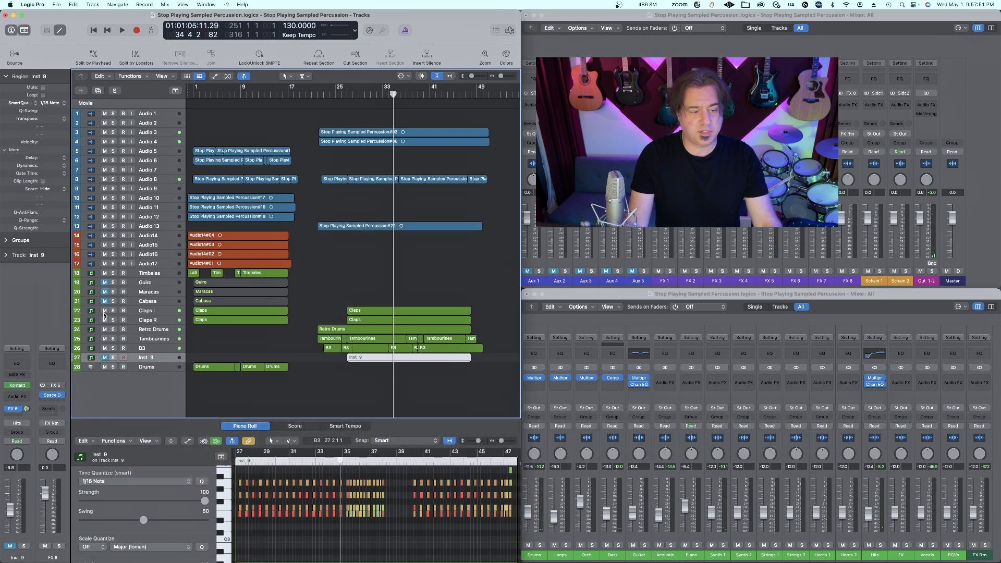
left_click_drag(105, 310, 105, 319)
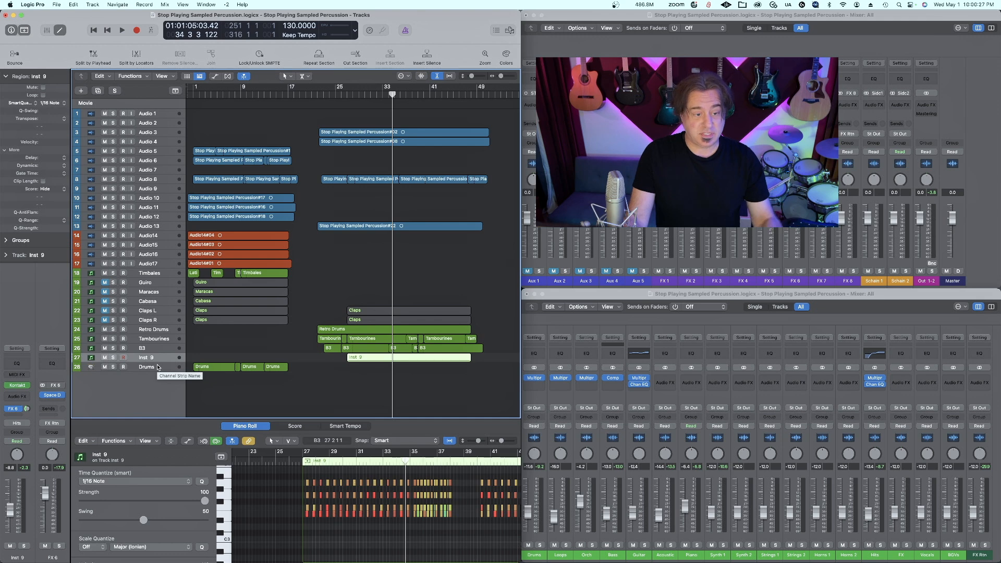
Add a software instrument track with the DragOnOld sampler and open its preset options
key("alt+super+s")
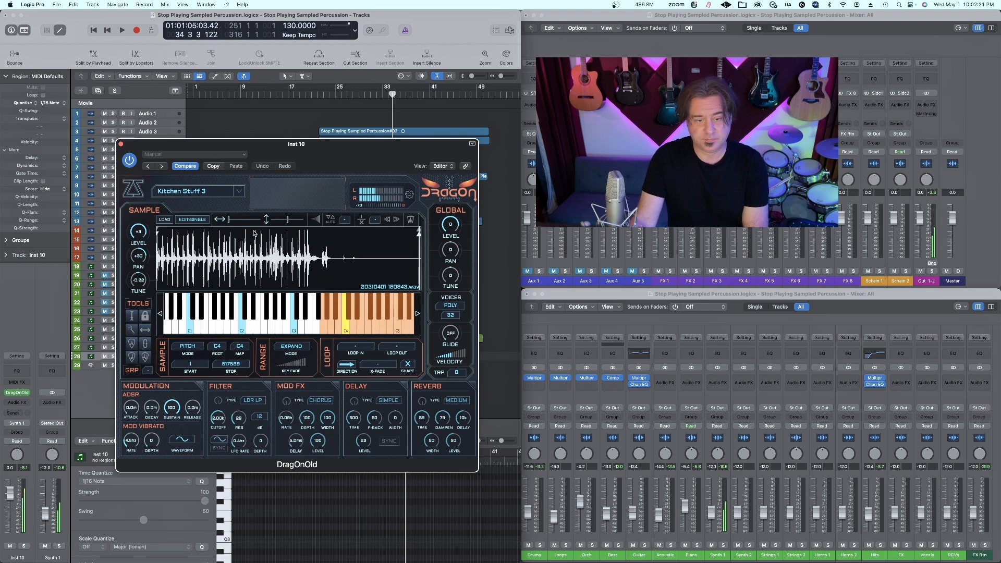
left_click(238, 191)
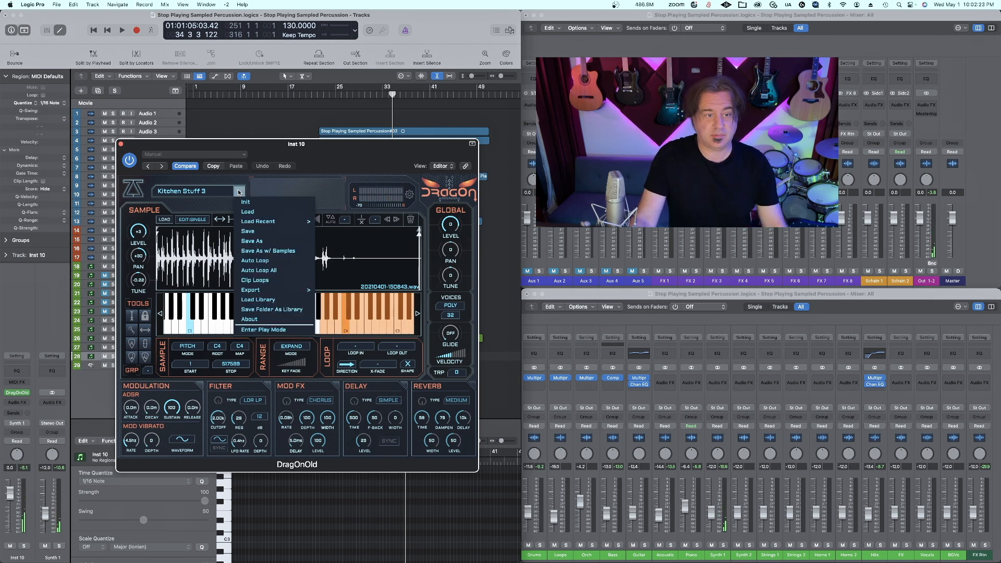